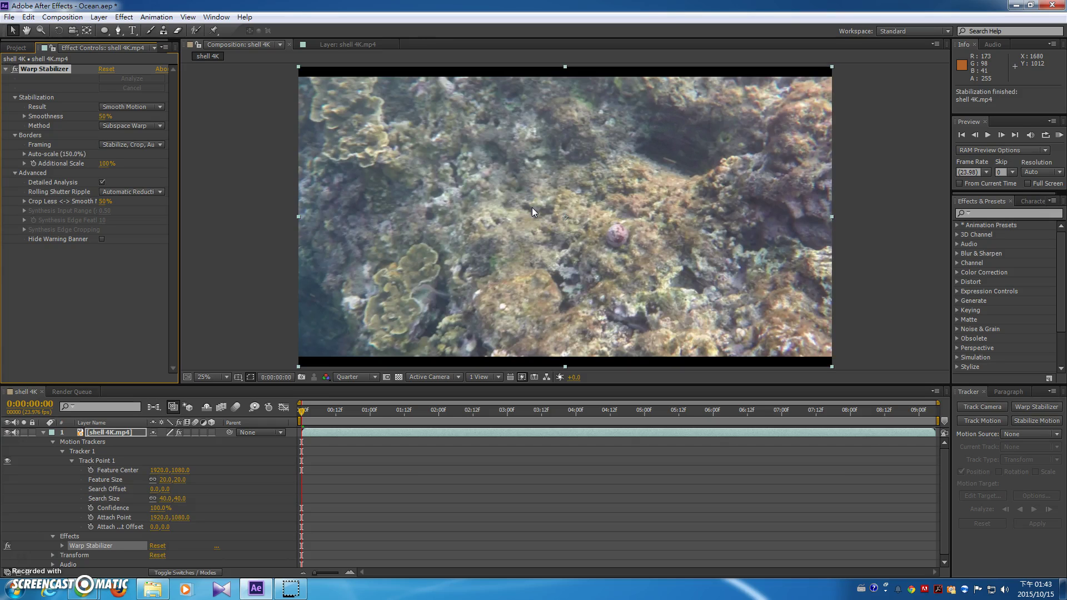
# - Preview the stabilized shell 4K clip on the timeline
pyautogui.click(311, 412)
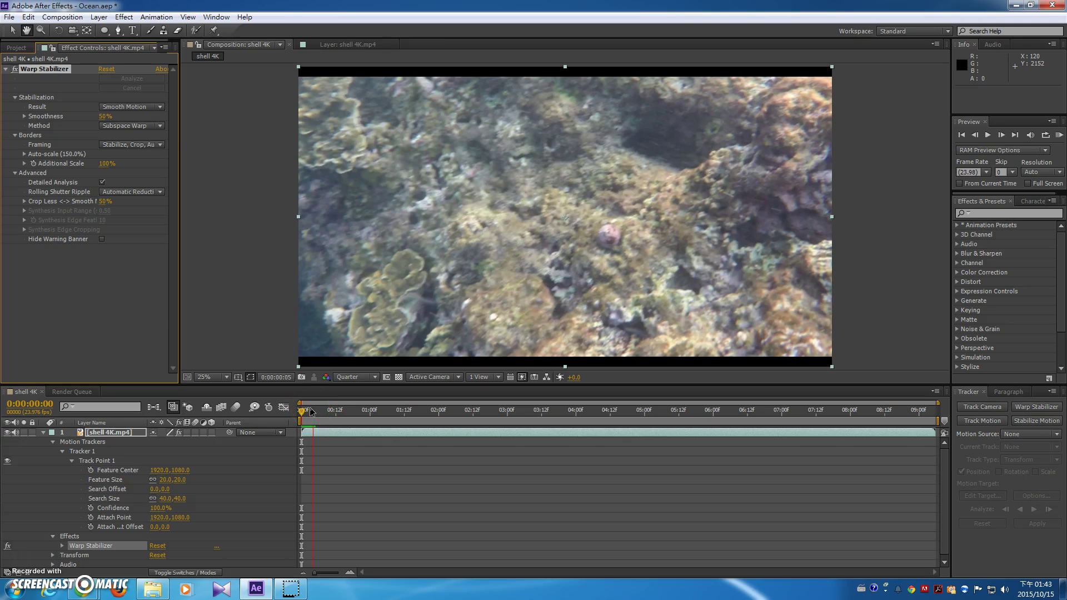
pyautogui.click(282, 393)
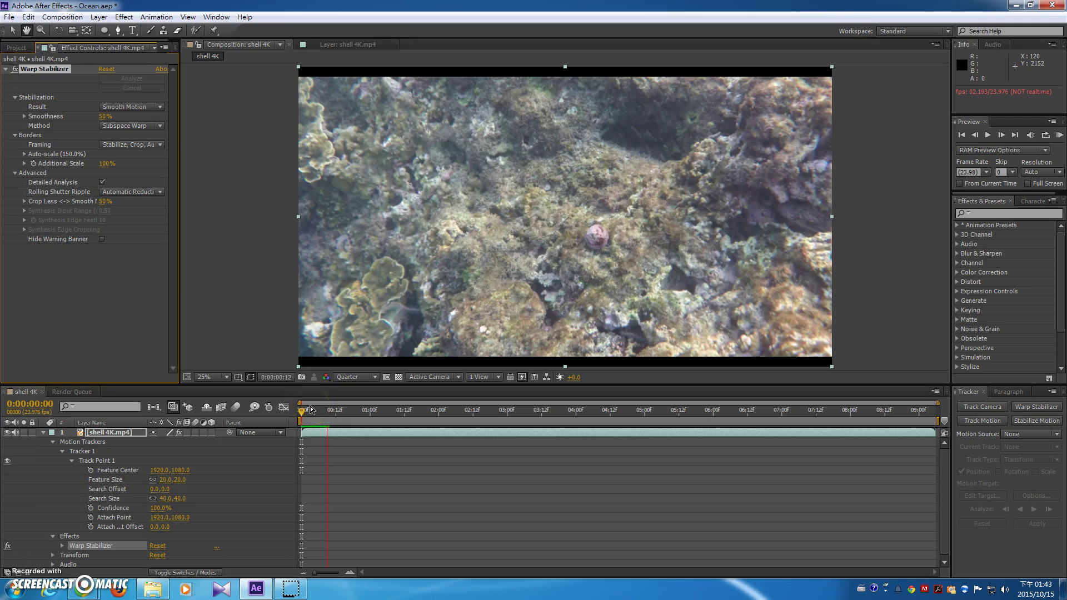
pyautogui.click(343, 418)
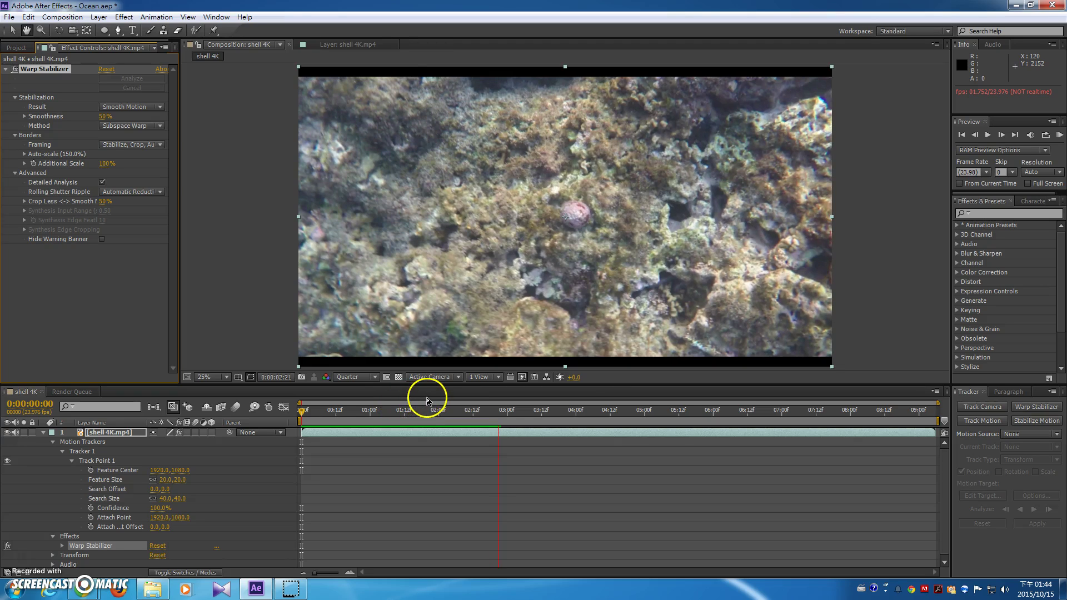
pyautogui.click(503, 413)
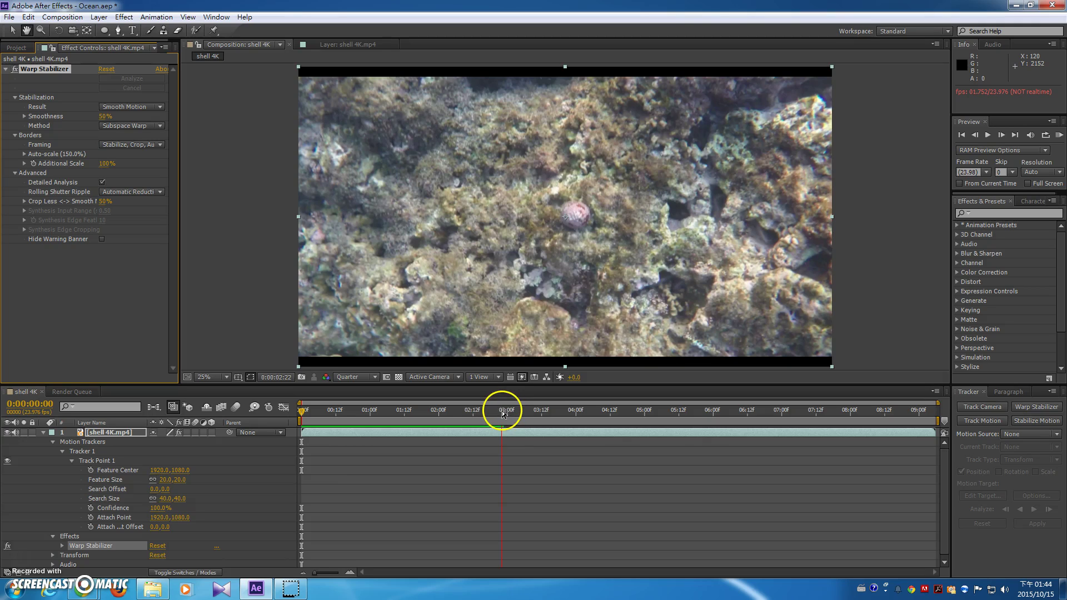
pyautogui.click(503, 413)
pyautogui.press('space')
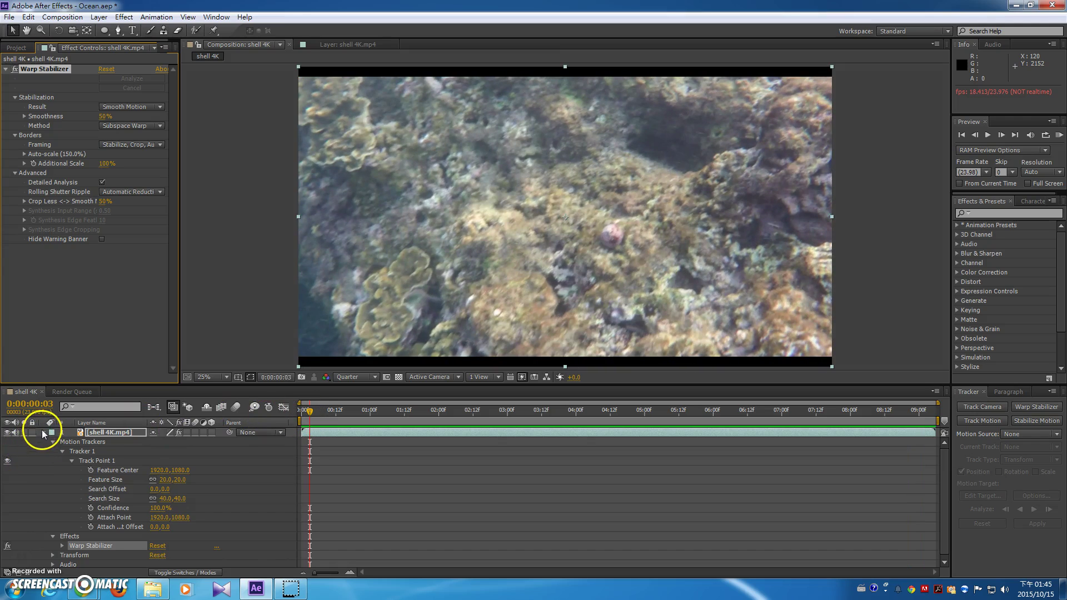
# - Reveal the effects of the shell 4K.mp4 layer and toggle Warp Stabilizer to compare the original and stabilized footage
pyautogui.click(42, 434)
pyautogui.click(38, 434)
pyautogui.click(43, 432)
pyautogui.click(42, 432)
pyautogui.click(43, 432)
pyautogui.click(71, 460)
pyautogui.click(7, 480)
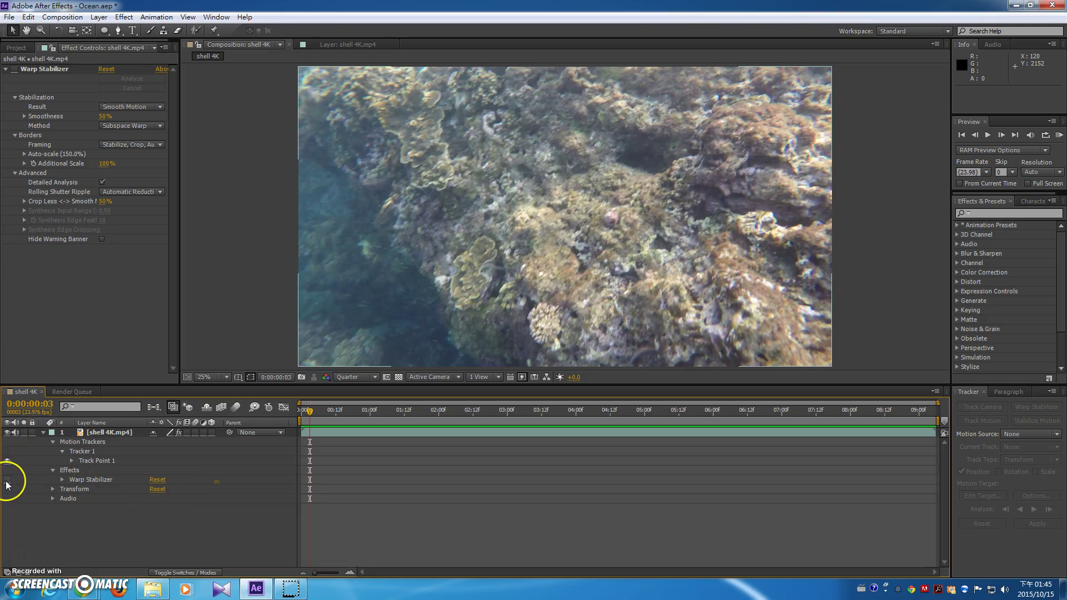
pyautogui.click(7, 481)
pyautogui.click(7, 480)
pyautogui.click(8, 480)
pyautogui.click(7, 480)
pyautogui.click(61, 469)
# - Compare the shell 4K.mp4 layer with and without effects at 0:00:05:21, then return to the first frame and collapse the layer
pyautogui.click(178, 433)
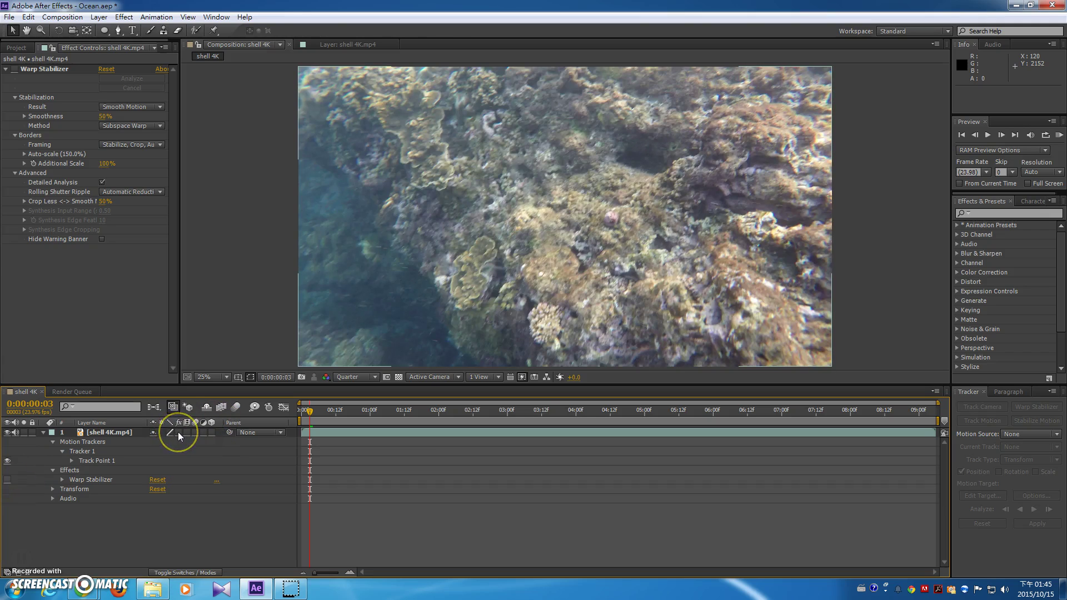
pyautogui.click(7, 480)
pyautogui.click(196, 428)
pyautogui.click(179, 433)
pyautogui.moveTo(316, 414); pyautogui.dragTo(705, 411)
pyautogui.click(179, 432)
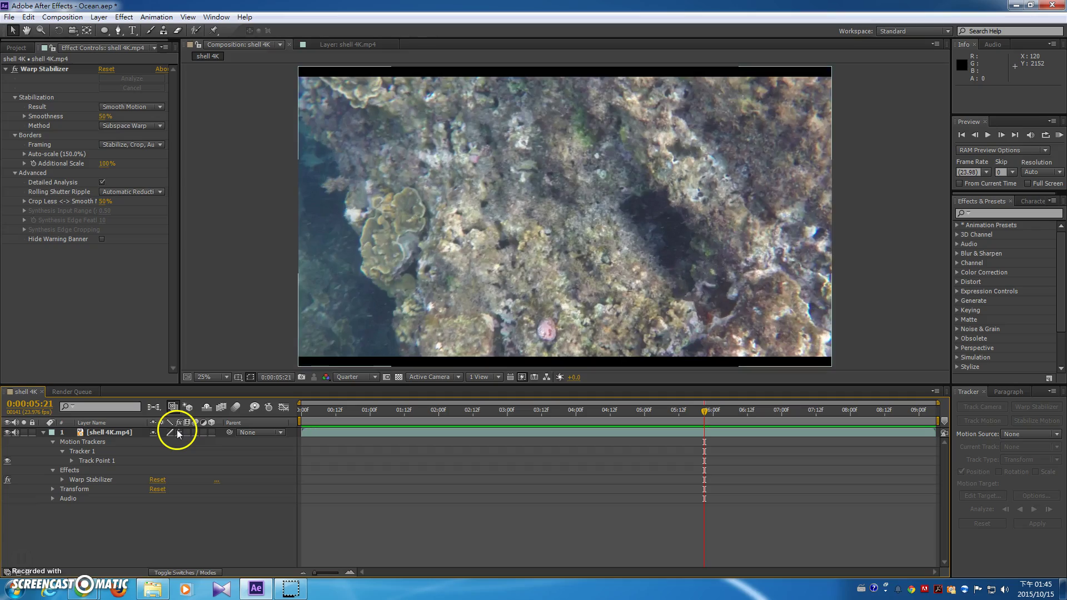
pyautogui.moveTo(376, 414); pyautogui.dragTo(172, 393)
pyautogui.click(43, 432)
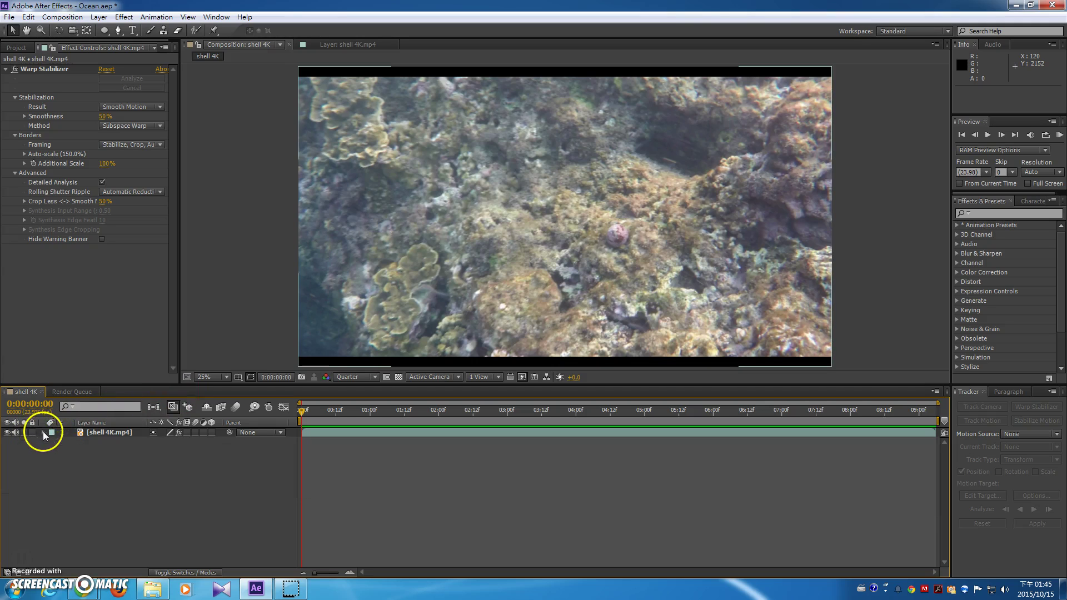
# - Save the project and add the shell 4K composition to the render queue
pyautogui.hotkey('ctrl', 's')
pyautogui.click(9, 16)
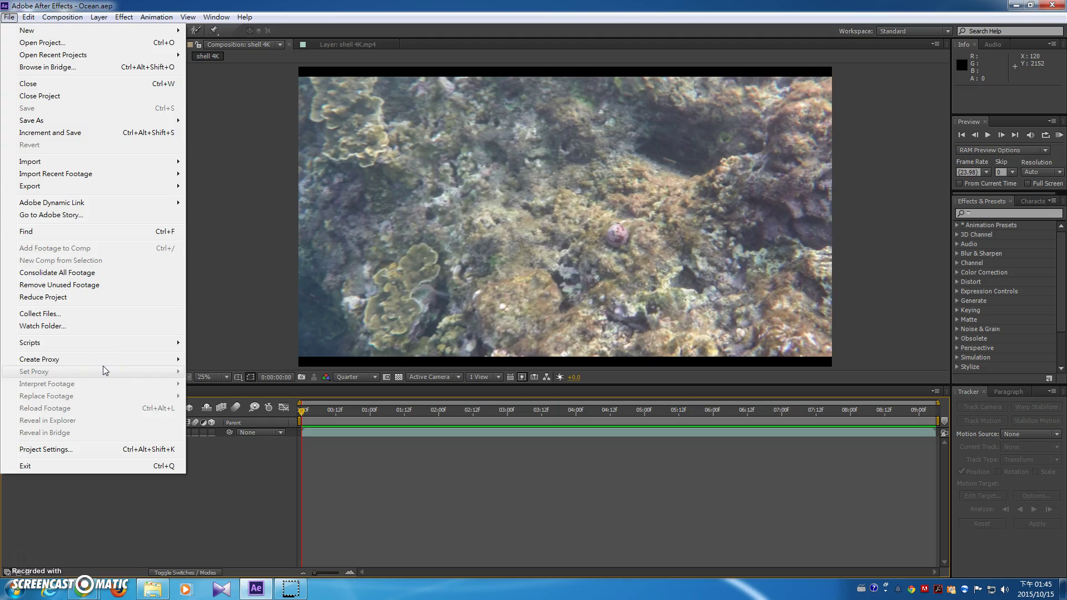
pyautogui.moveTo(178, 185)
pyautogui.click(257, 192)
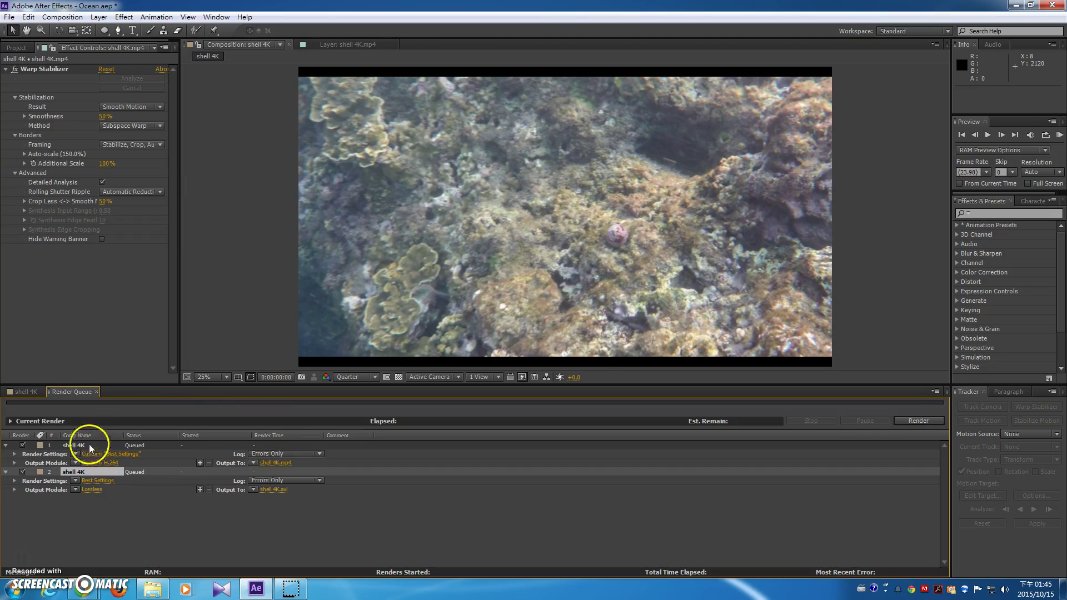
# - Delete the older shell 4K item from the render queue and set the remaining item's render resolution to Half
pyautogui.click(67, 446)
pyautogui.press('Delete')
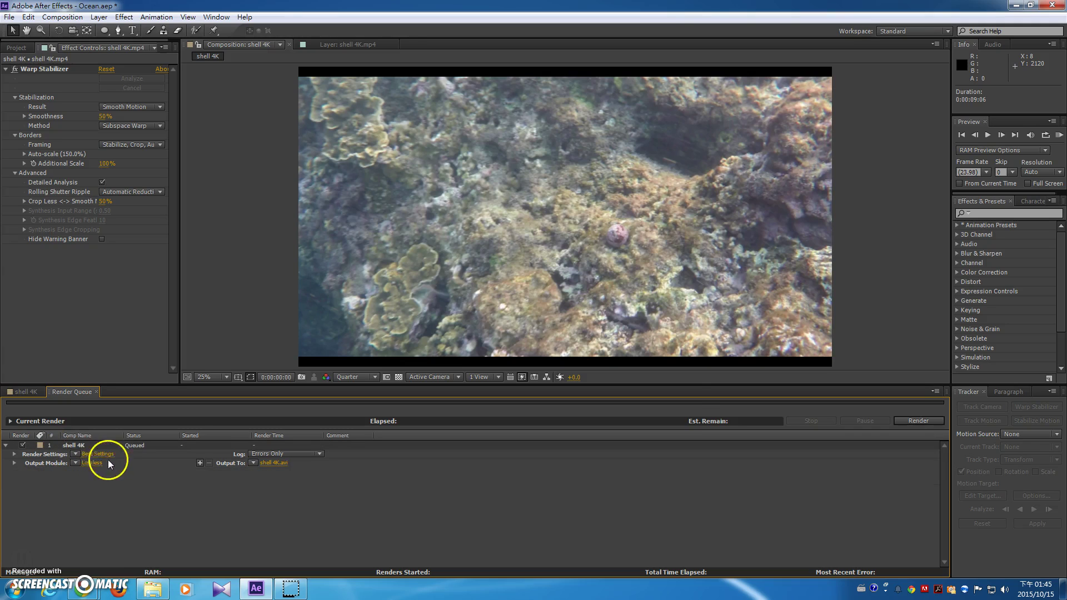
pyautogui.click(105, 455)
pyautogui.click(461, 188)
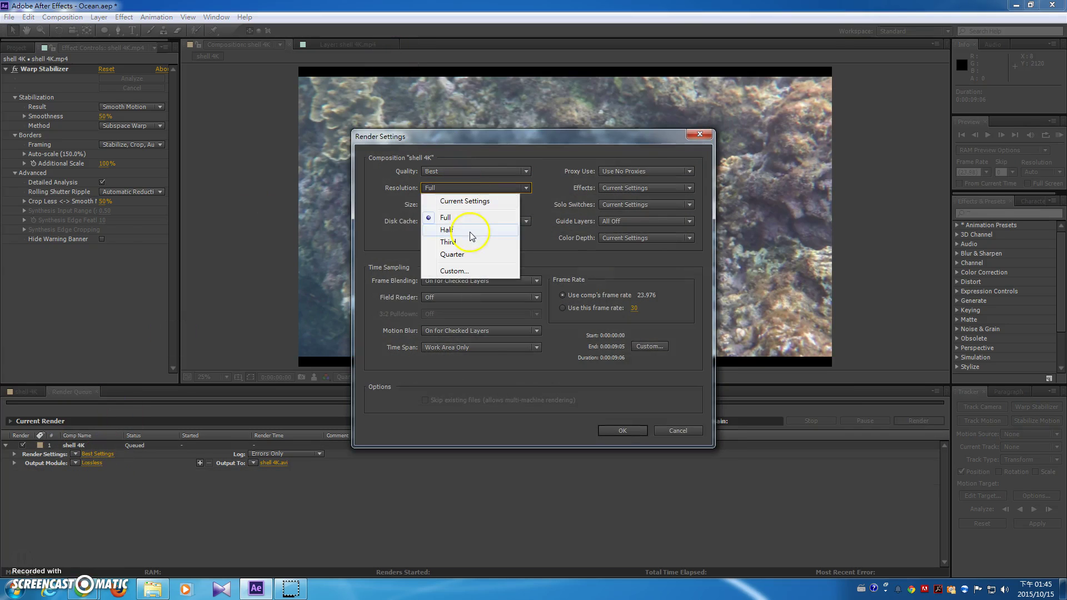
pyautogui.click(469, 233)
pyautogui.click(615, 432)
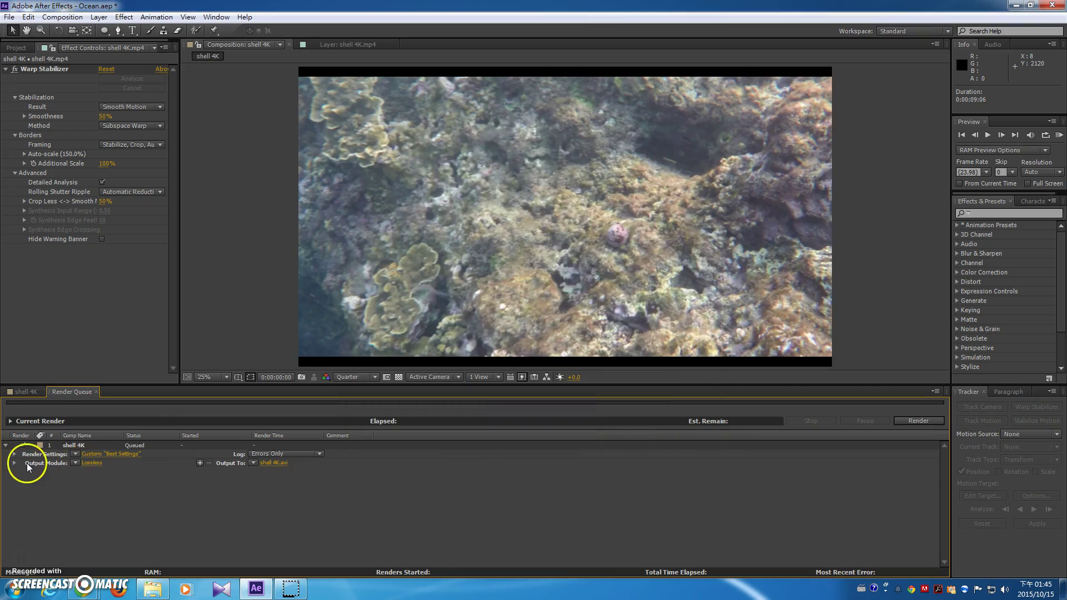
# - Set the output module format of the queued shell 4K item to H.264
pyautogui.click(92, 463)
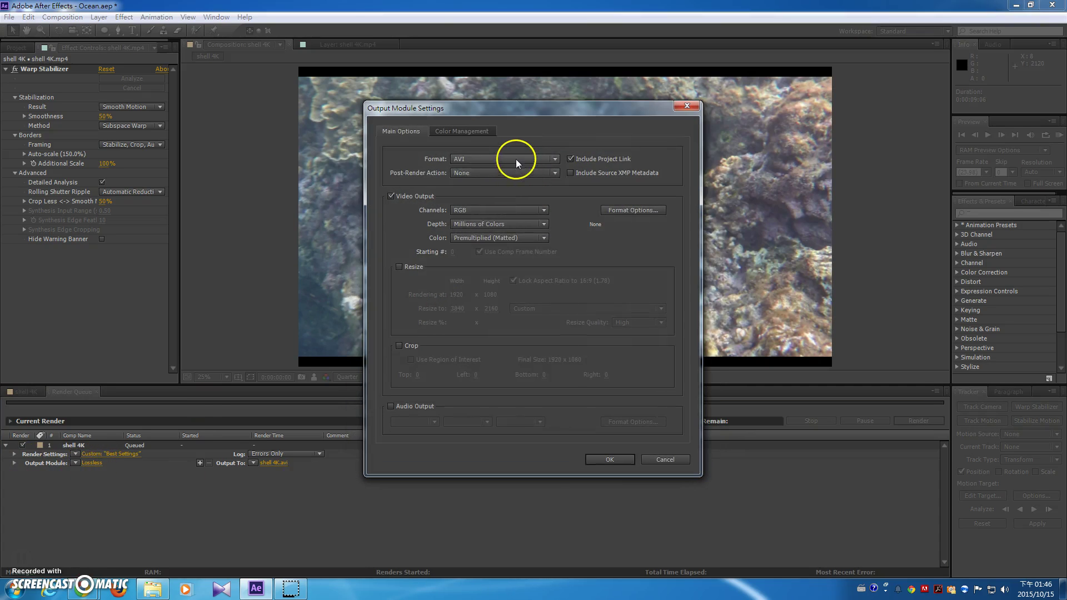
pyautogui.click(516, 159)
pyautogui.click(506, 234)
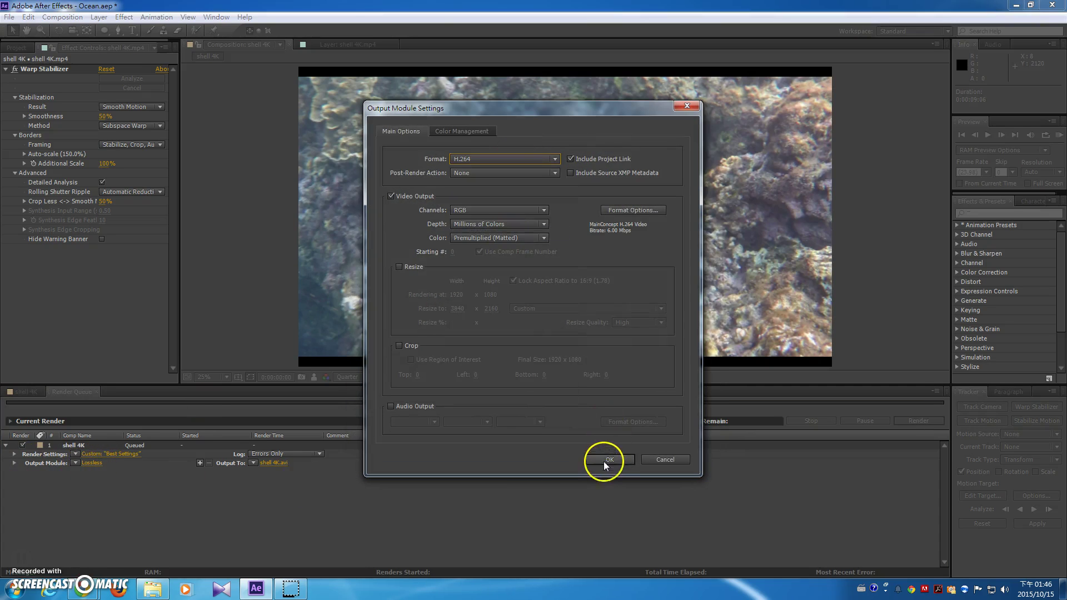
pyautogui.click(609, 459)
# - Set the output file to shell HD v2.mp4 in the Tracking and Stabilization folder and render the queued item
pyautogui.click(275, 463)
pyautogui.click(373, 104)
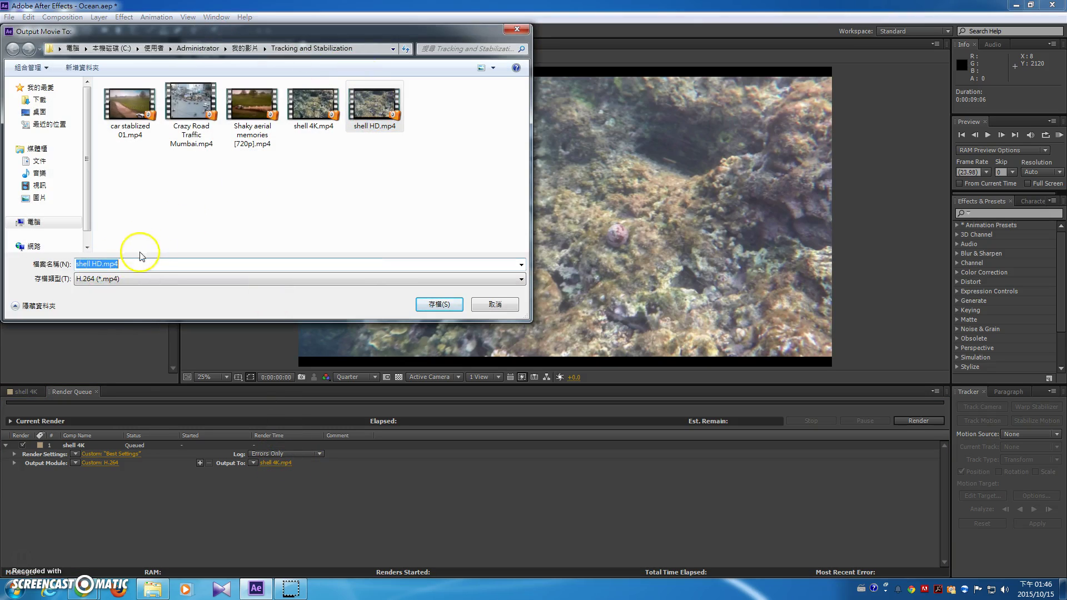
pyautogui.click(105, 264)
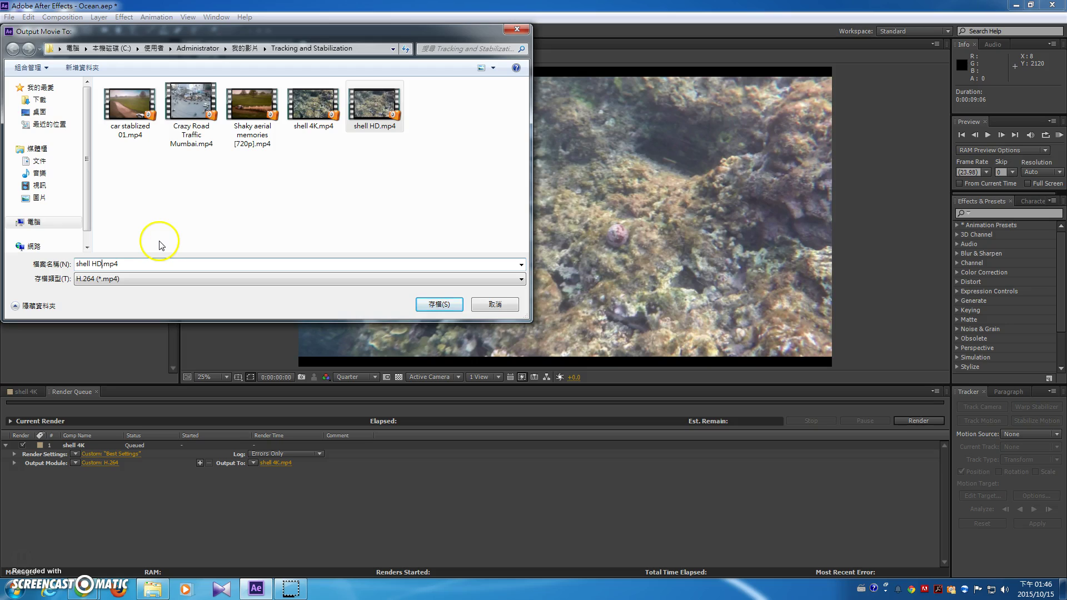
pyautogui.write('v2')
pyautogui.press('Return')
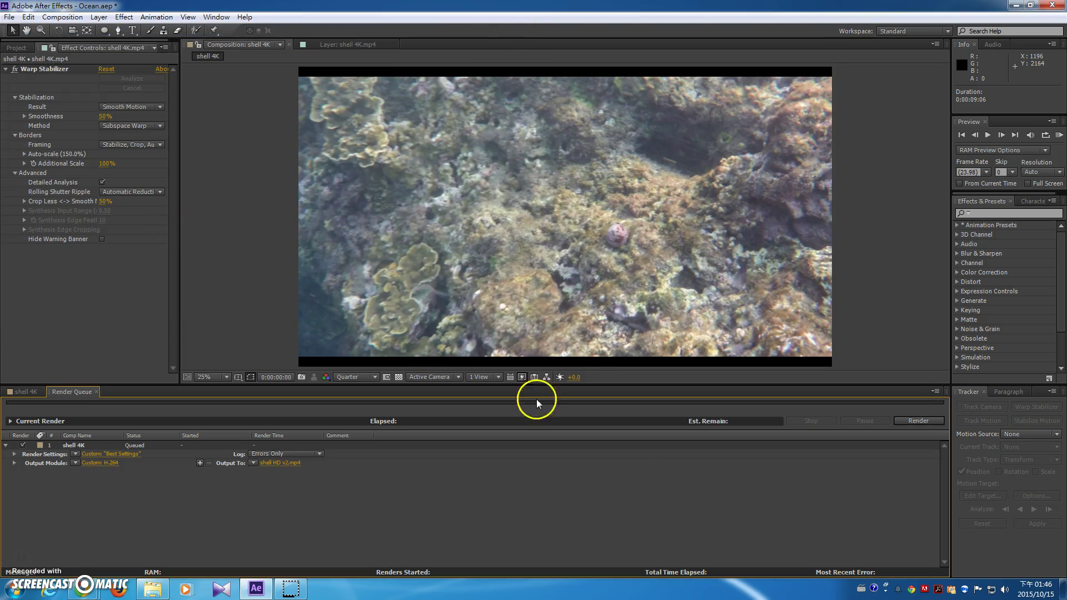
pyautogui.click(931, 424)
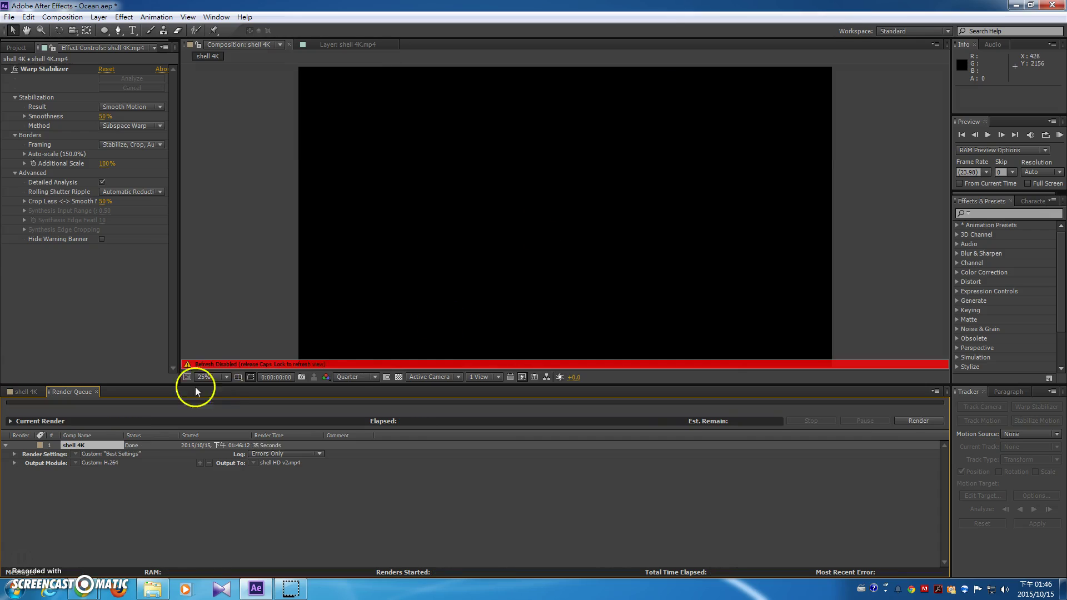
pyautogui.press('capslock')
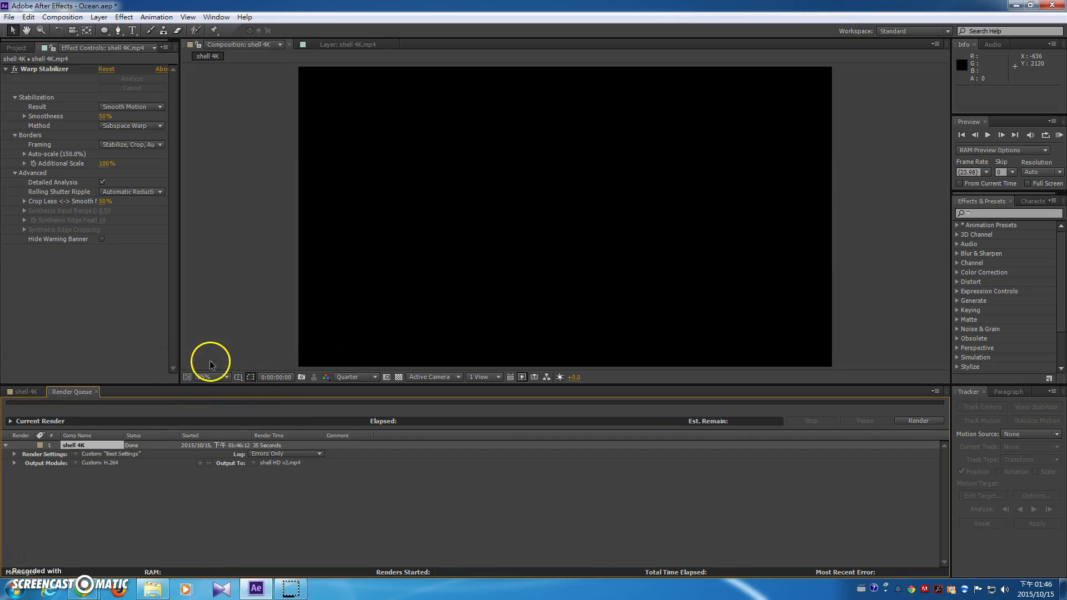
# - Import shell HD v2.mp4 into the project and create a new composition from it
pyautogui.click(15, 48)
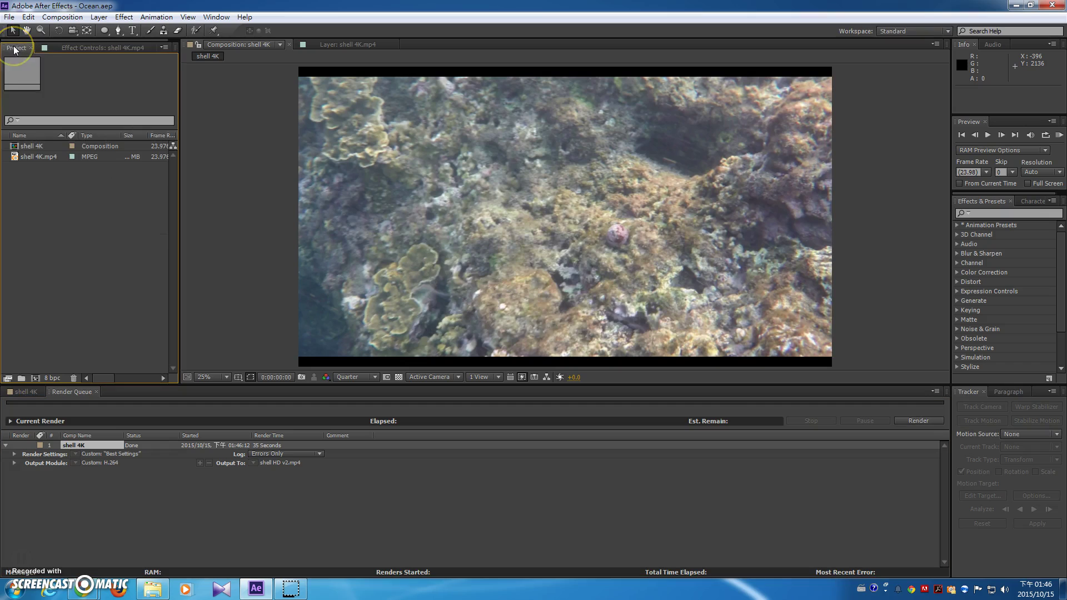
pyautogui.doubleClick(65, 246)
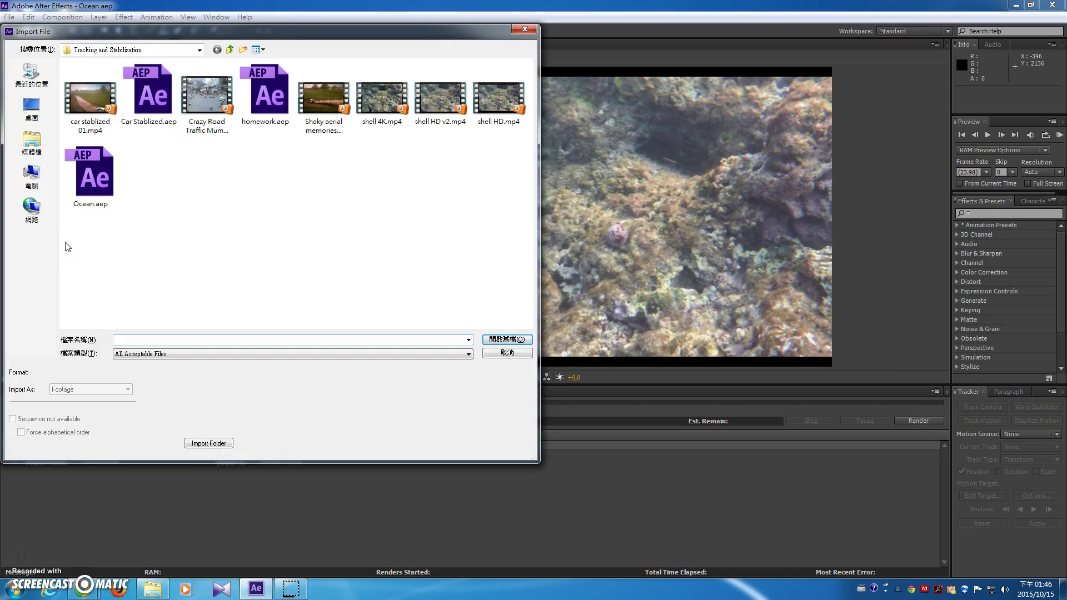
pyautogui.doubleClick(443, 106)
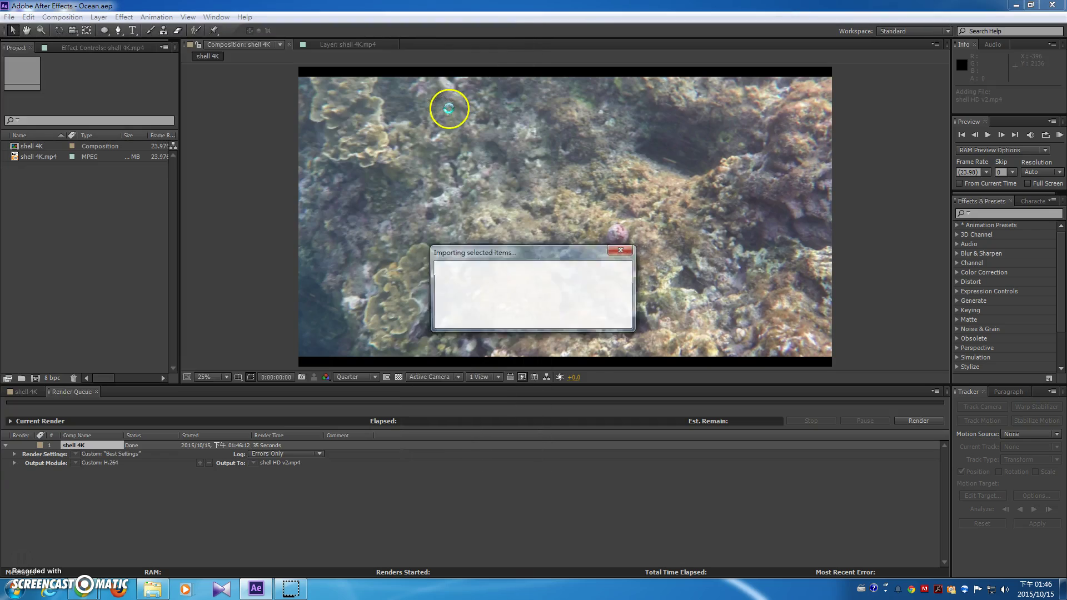
pyautogui.click(31, 169)
pyautogui.moveTo(43, 171); pyautogui.dragTo(35, 378)
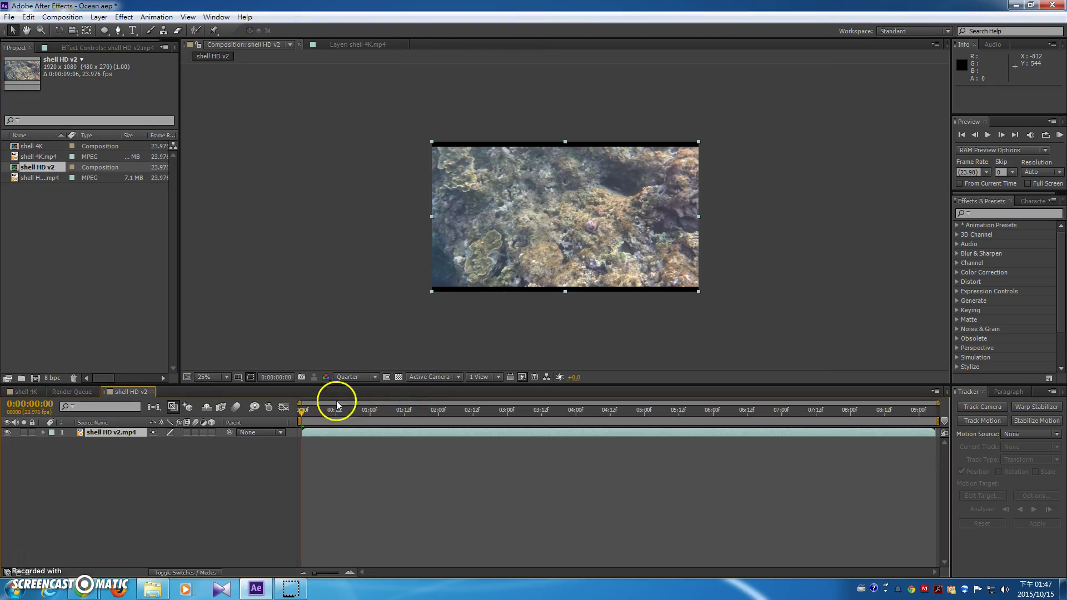
# - Start a motion track on the shell HD v2.mp4 layer at the first frame
pyautogui.moveTo(309, 416)
pyautogui.mouseDown()
pyautogui.moveTo(915, 427)
pyautogui.moveTo(278, 422)
pyautogui.moveTo(456, 423)
pyautogui.moveTo(293, 416)
pyautogui.moveTo(303, 422)
pyautogui.mouseUp()
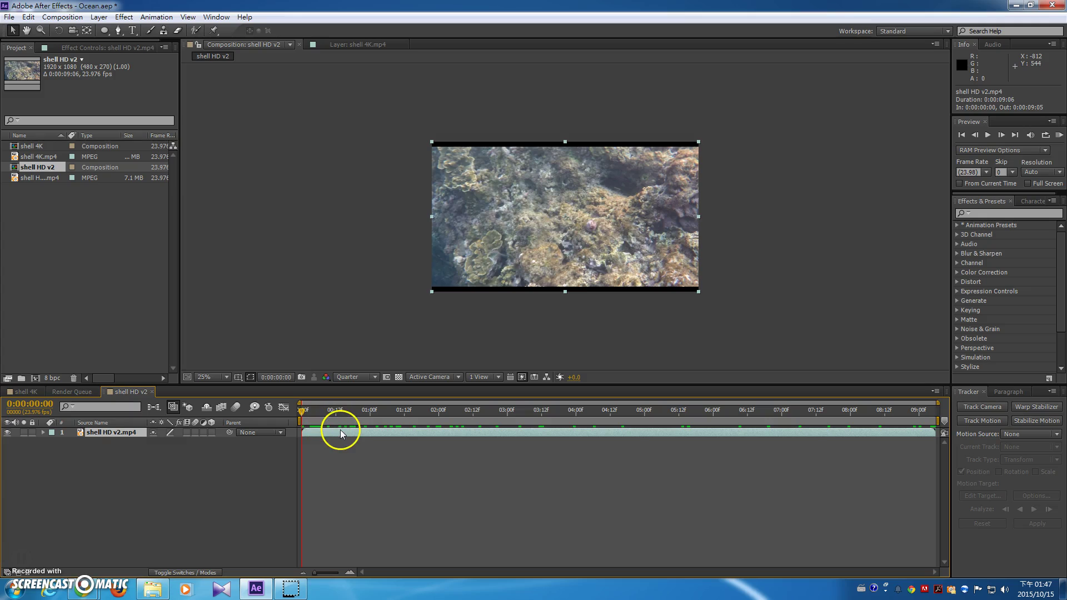
pyautogui.click(983, 422)
pyautogui.moveTo(328, 423); pyautogui.dragTo(280, 379)
# - Place Track Point 1 on the pink shell and enlarge its feature and search regions to surround the shell
pyautogui.click(620, 215)
pyautogui.press('.')
pyautogui.click(564, 223)
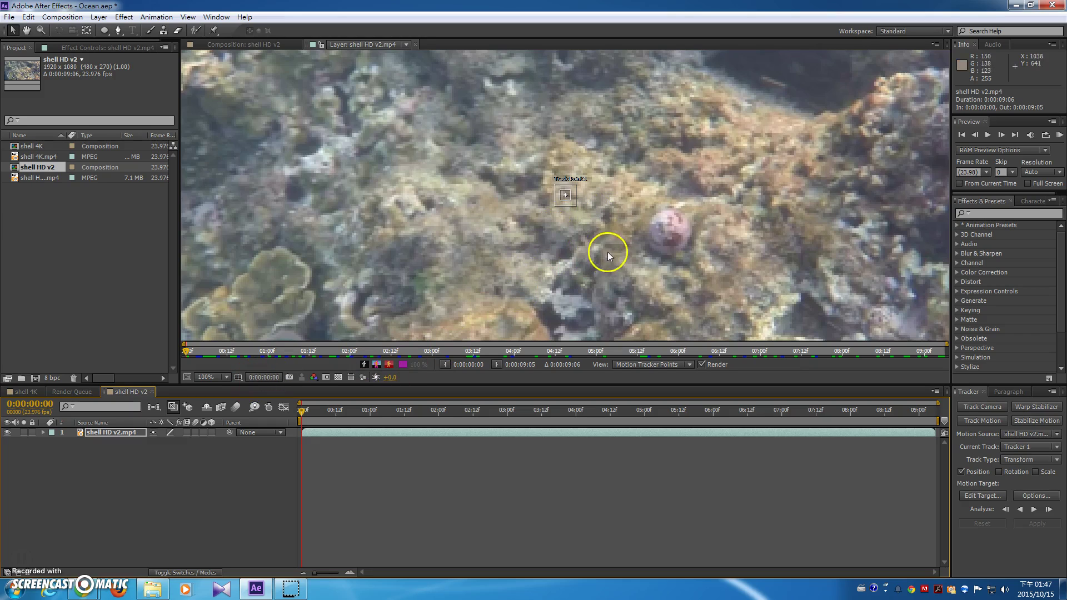
pyautogui.moveTo(574, 207); pyautogui.dragTo(713, 265)
pyautogui.moveTo(674, 225)
pyautogui.mouseDown()
pyautogui.moveTo(682, 221)
pyautogui.moveTo(674, 237)
pyautogui.mouseUp()
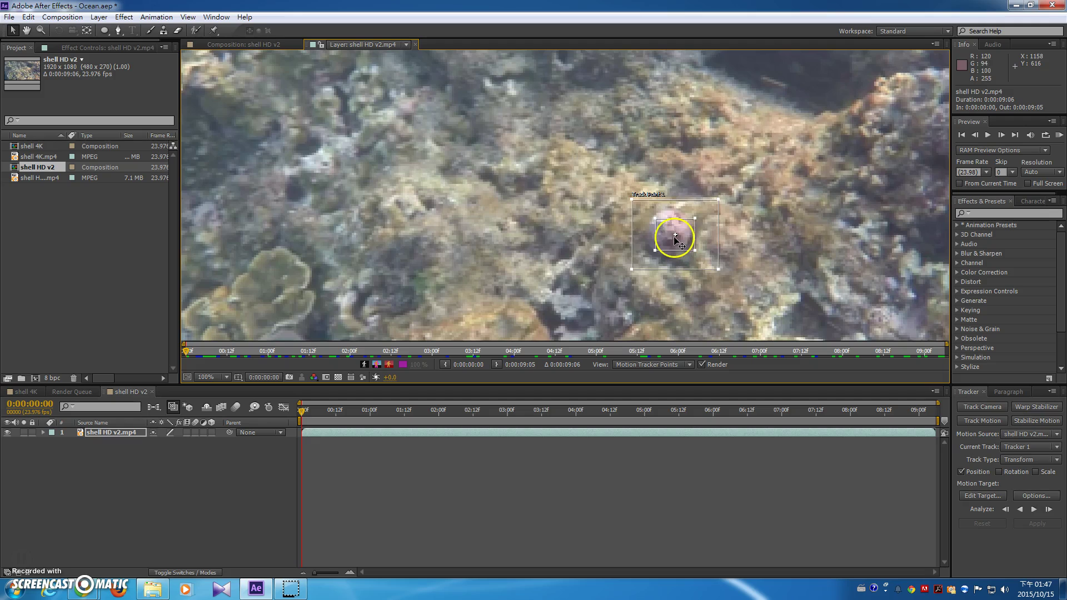
pyautogui.scroll(-4, 739, 258)
pyautogui.scroll(2, 733, 259)
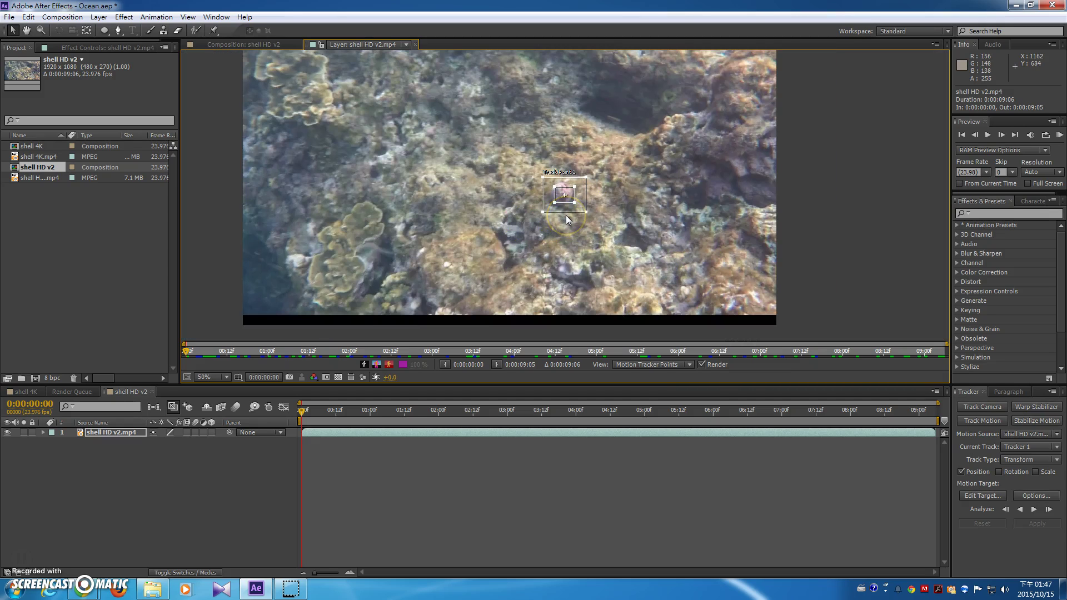
# - Set the preview resolution of the shell HD v2 composition to Full
pyautogui.click(241, 46)
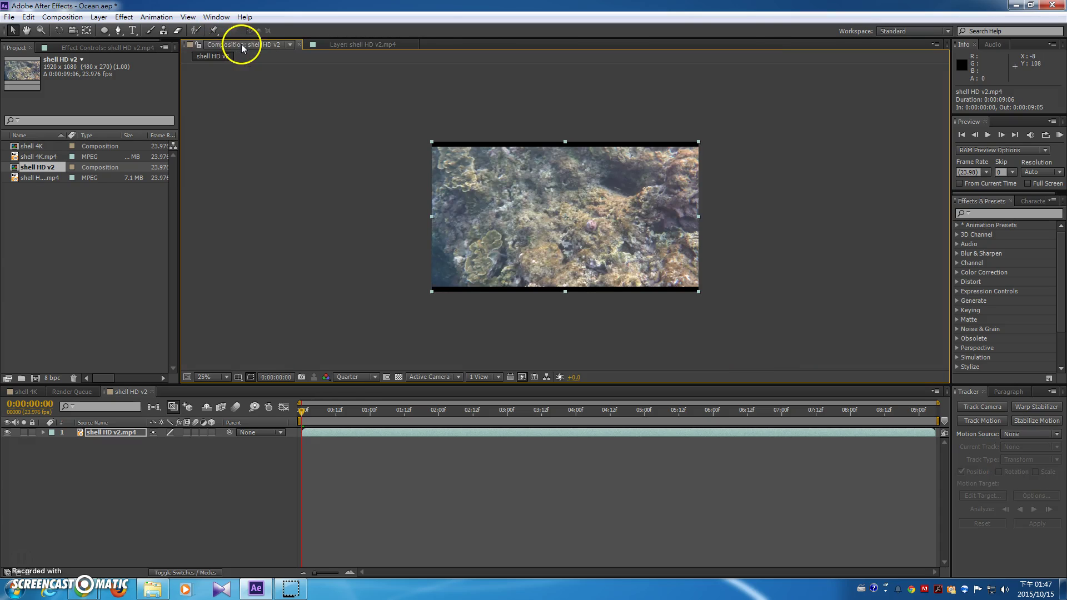
pyautogui.scroll(2, 612, 255)
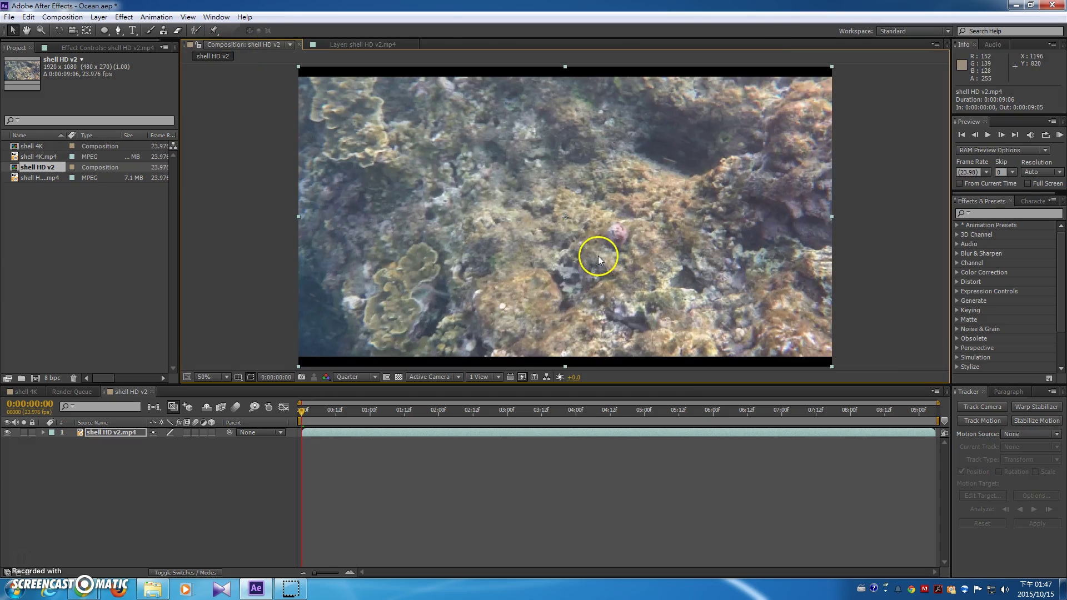
pyautogui.click(363, 377)
pyautogui.click(367, 406)
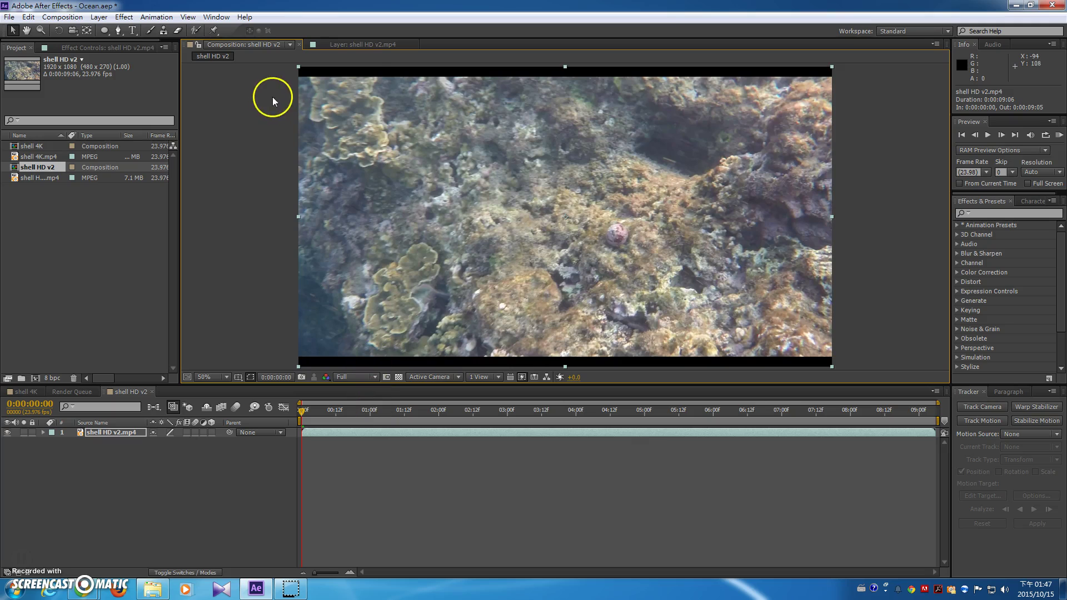
# - Analyze the shell's motion forward from the first frame in the shell HD v2.mp4 layer and stop at 0:00:03:12
pyautogui.click(363, 48)
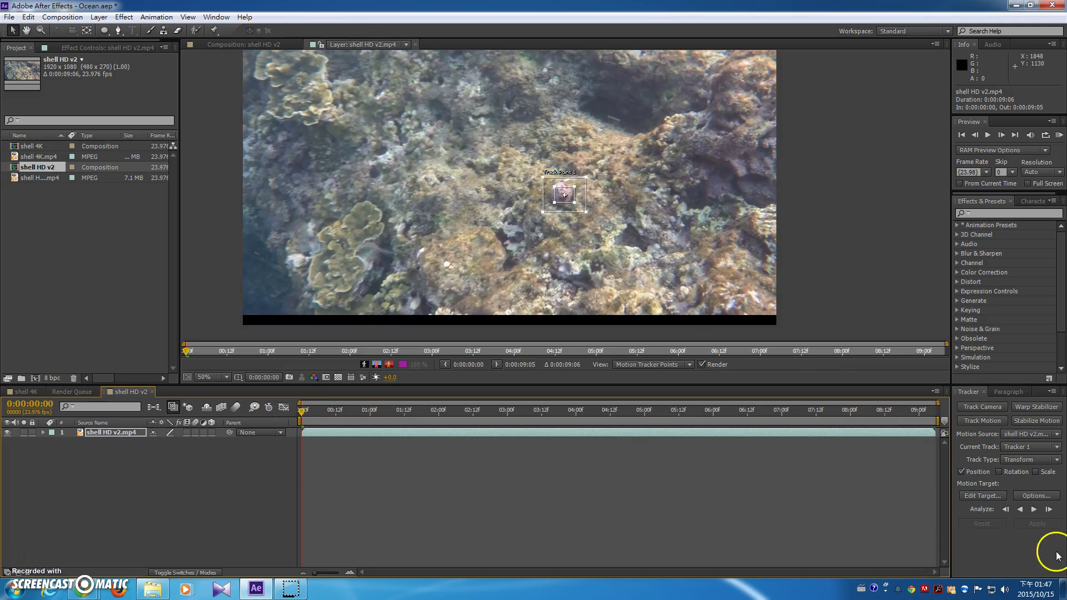
pyautogui.click(1033, 509)
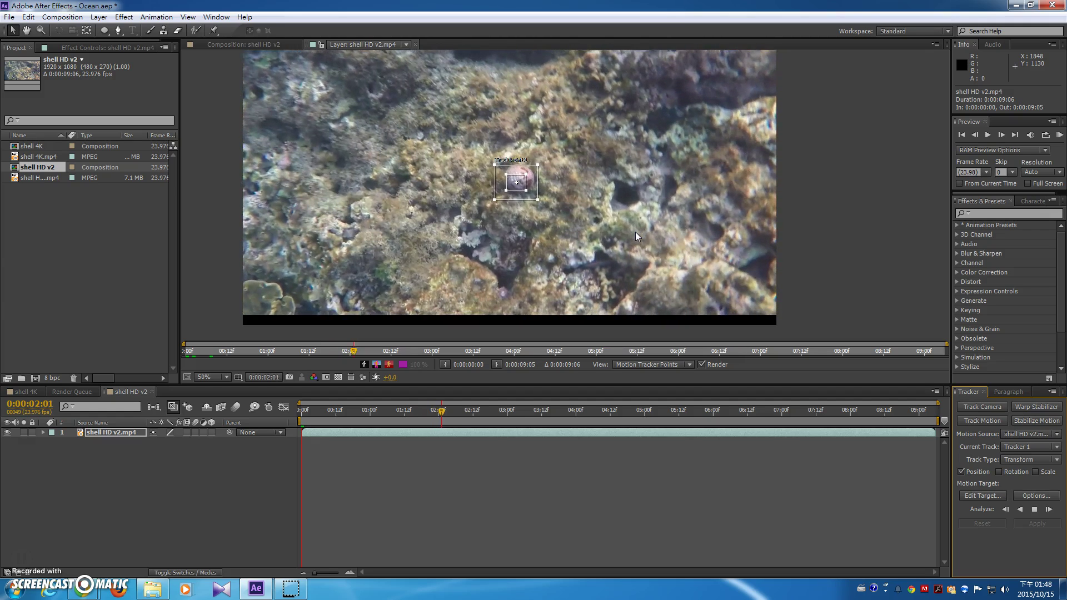
pyautogui.click(521, 178)
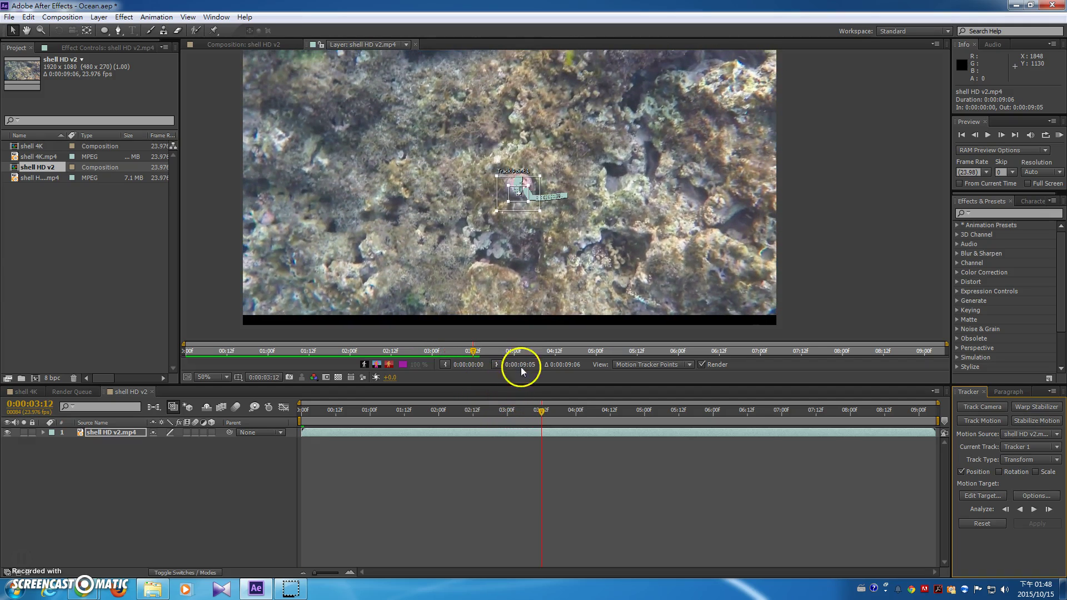
# - Reset Tracker 1 at the first frame and enlarge Track Point 1's feature and search regions around the pink shell
pyautogui.moveTo(453, 413); pyautogui.dragTo(269, 405)
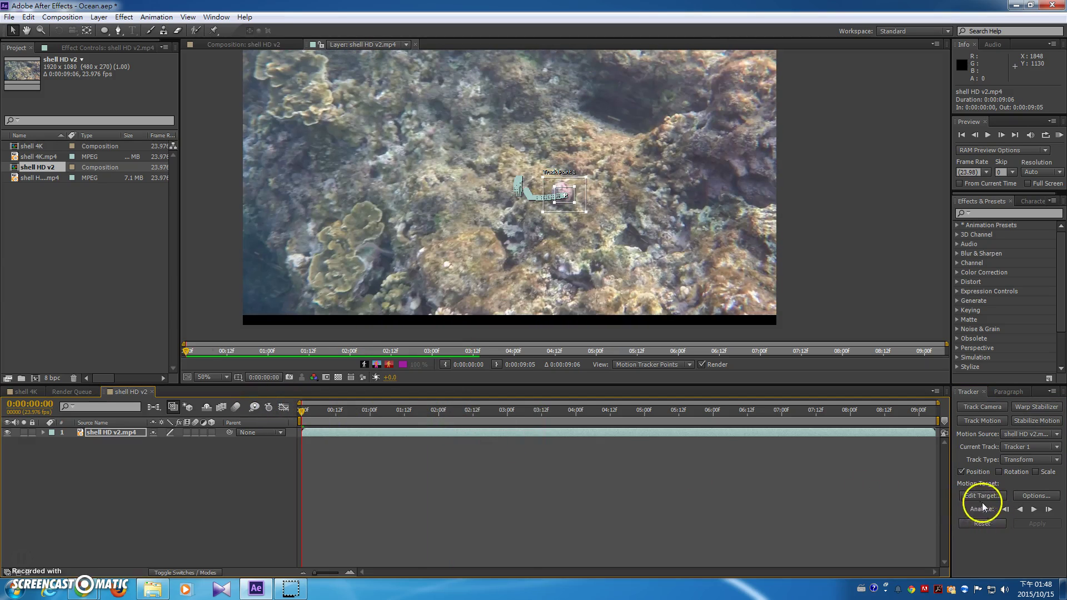
pyautogui.click(987, 524)
pyautogui.scroll(6, 629, 223)
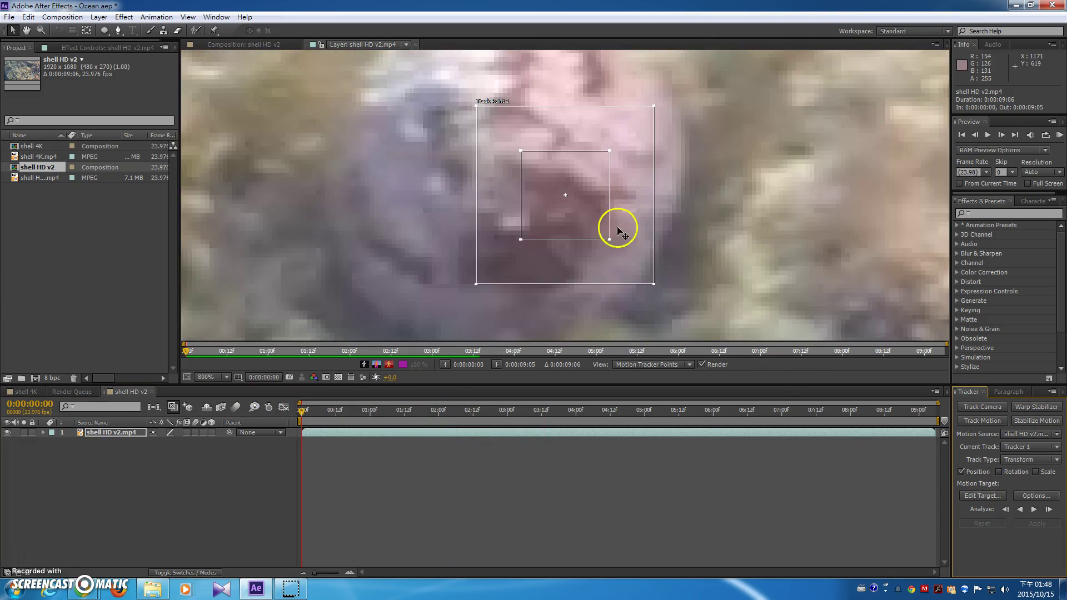
pyautogui.moveTo(610, 240); pyautogui.dragTo(708, 278)
pyautogui.scroll(1, 702, 163)
pyautogui.scroll(-2, 672, 168)
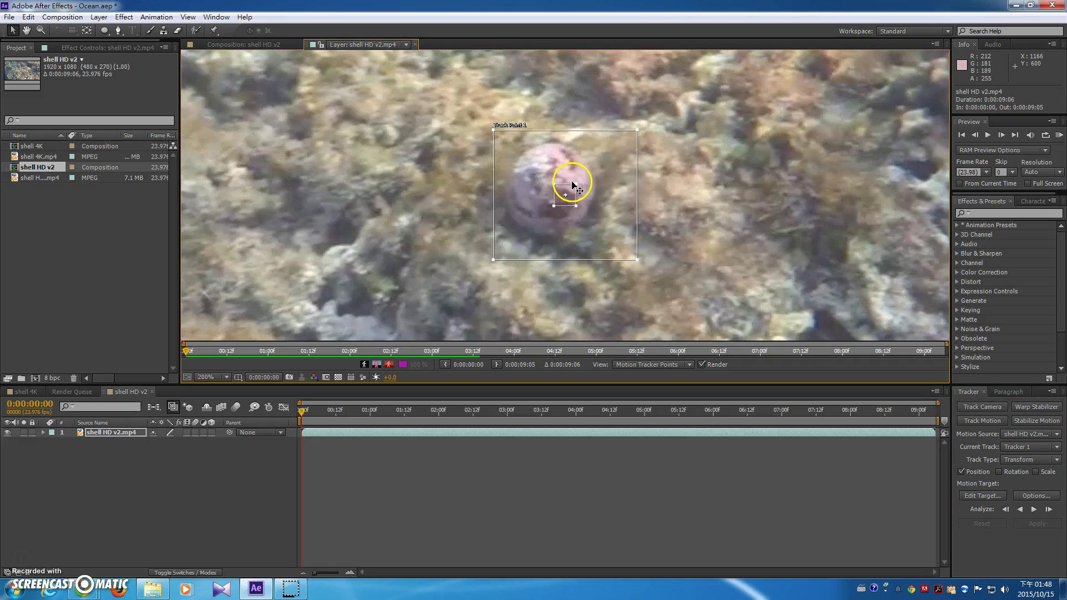
pyautogui.moveTo(575, 185); pyautogui.dragTo(604, 163)
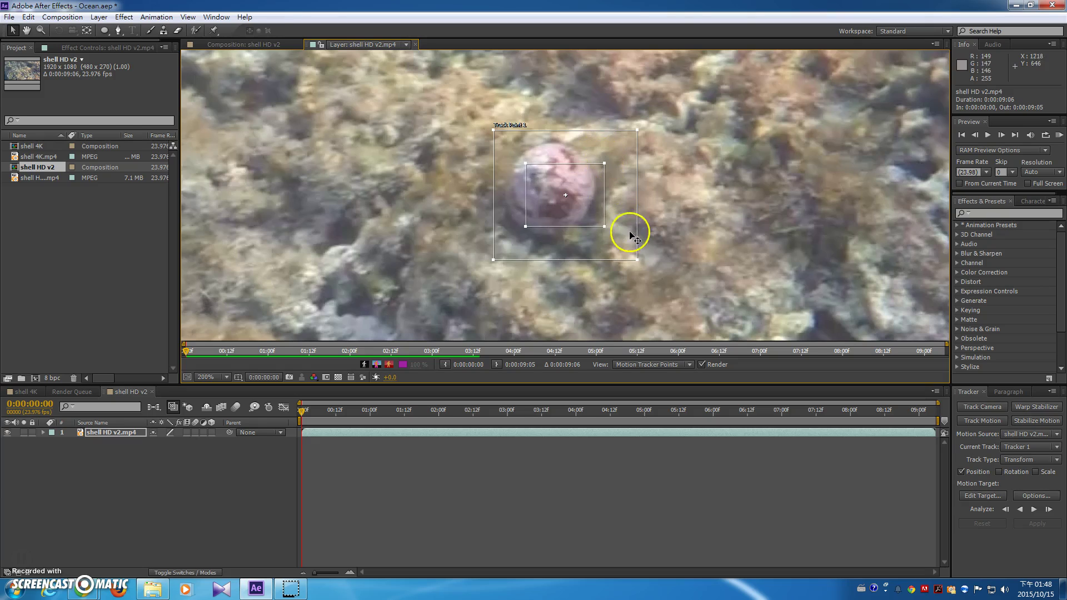
pyautogui.moveTo(557, 205); pyautogui.dragTo(550, 214)
pyautogui.scroll(-1, 765, 191)
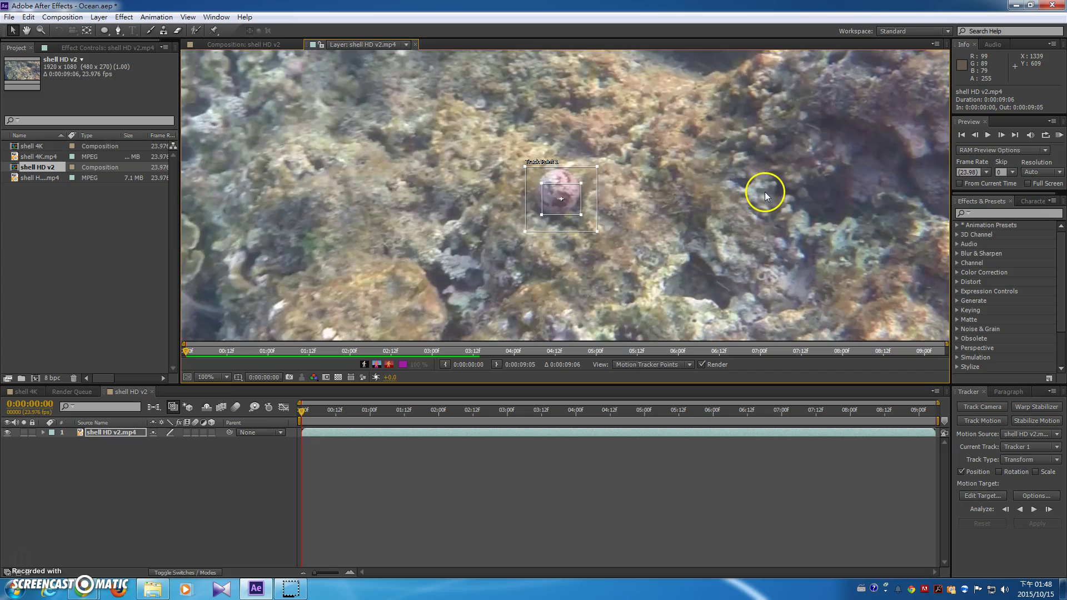
pyautogui.moveTo(596, 166); pyautogui.dragTo(601, 160)
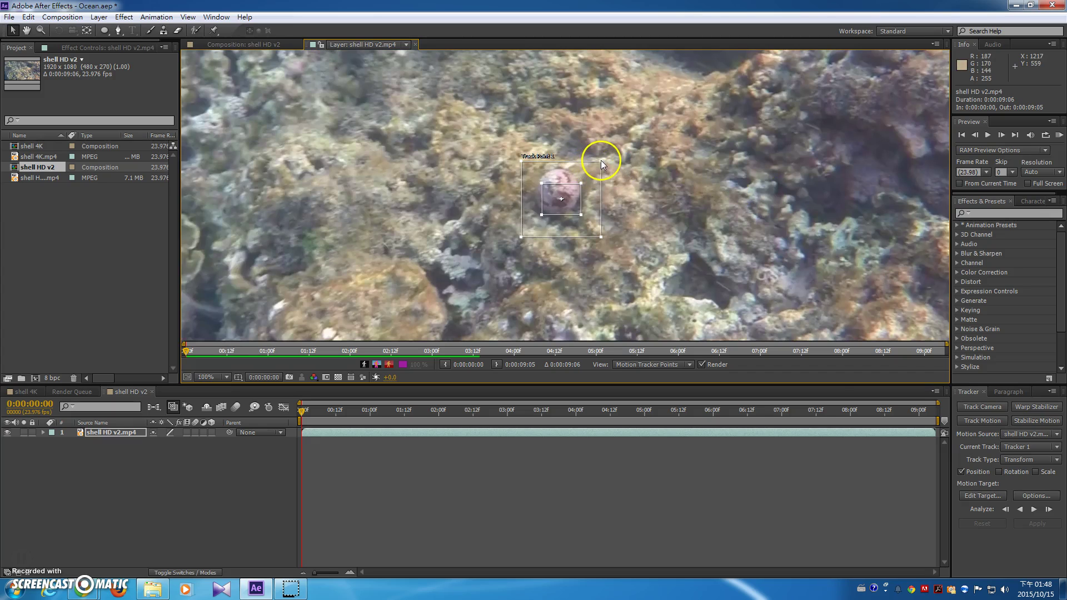
# - Analyze the shell's motion forward from the first frame to 0:00:01:15, with backward single-frame analysis to 0:00:01:12
pyautogui.click(1032, 510)
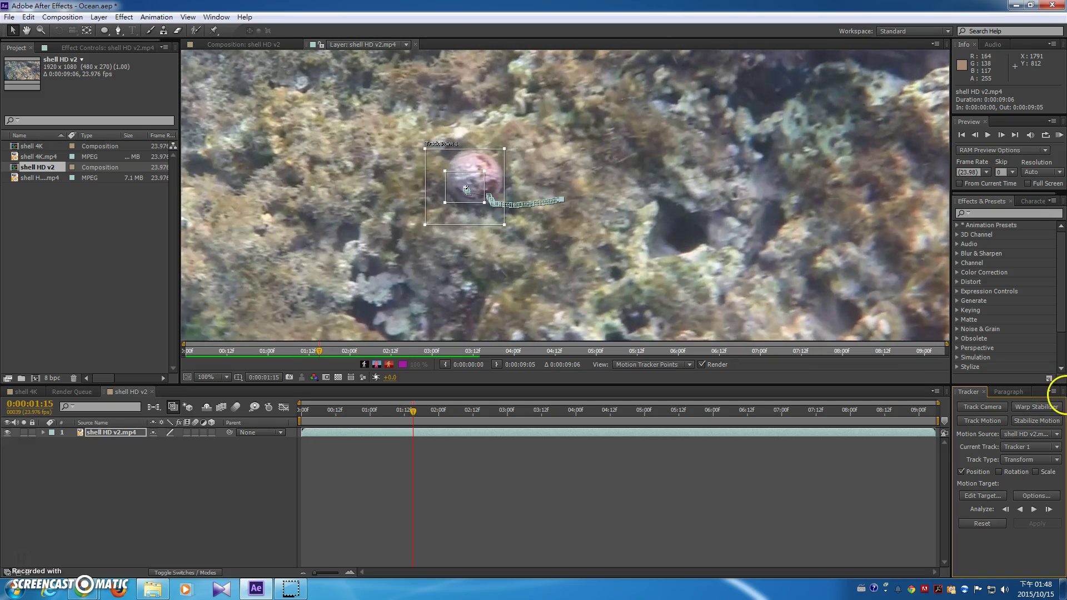
pyautogui.click(1006, 509)
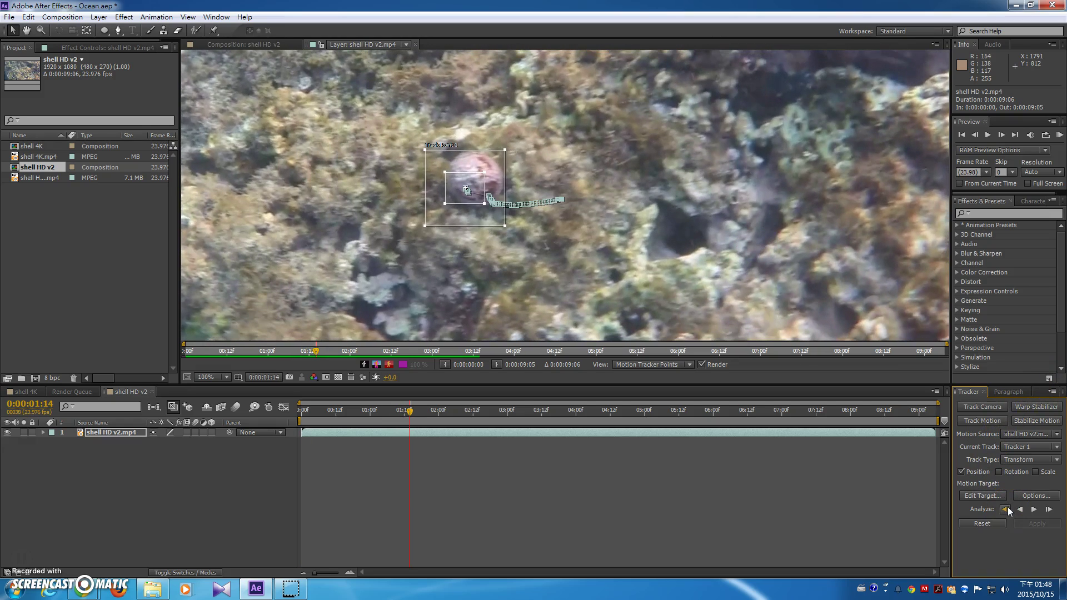
pyautogui.click(1006, 509)
pyautogui.click(1006, 509)
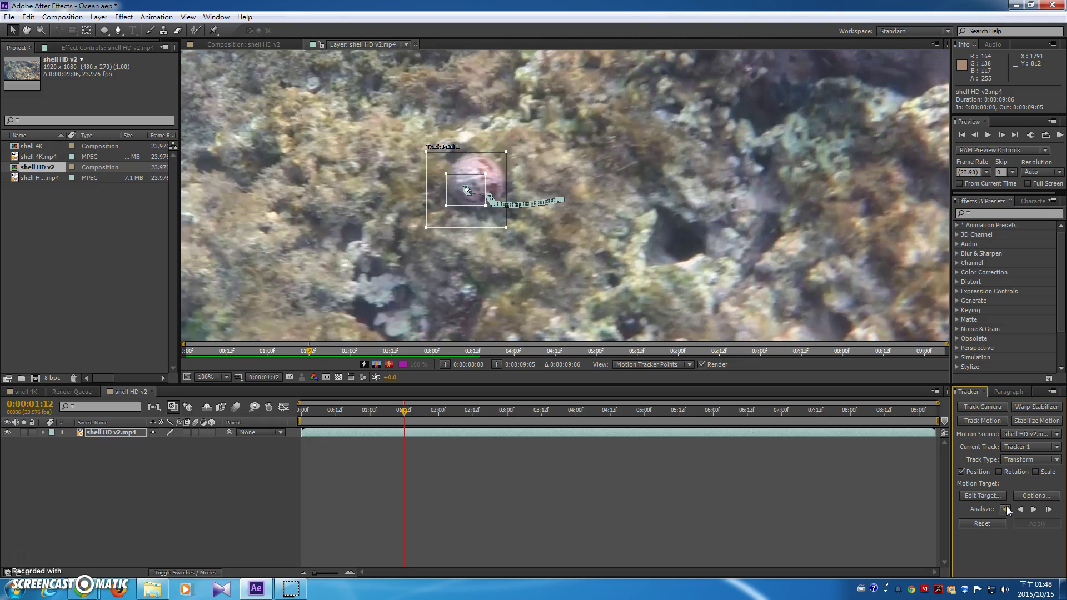
# - Go back to 0:00:01:09 and re-analyze the shell's motion forward one frame at a time to 0:00:01:15
pyautogui.moveTo(399, 413); pyautogui.dragTo(395, 411)
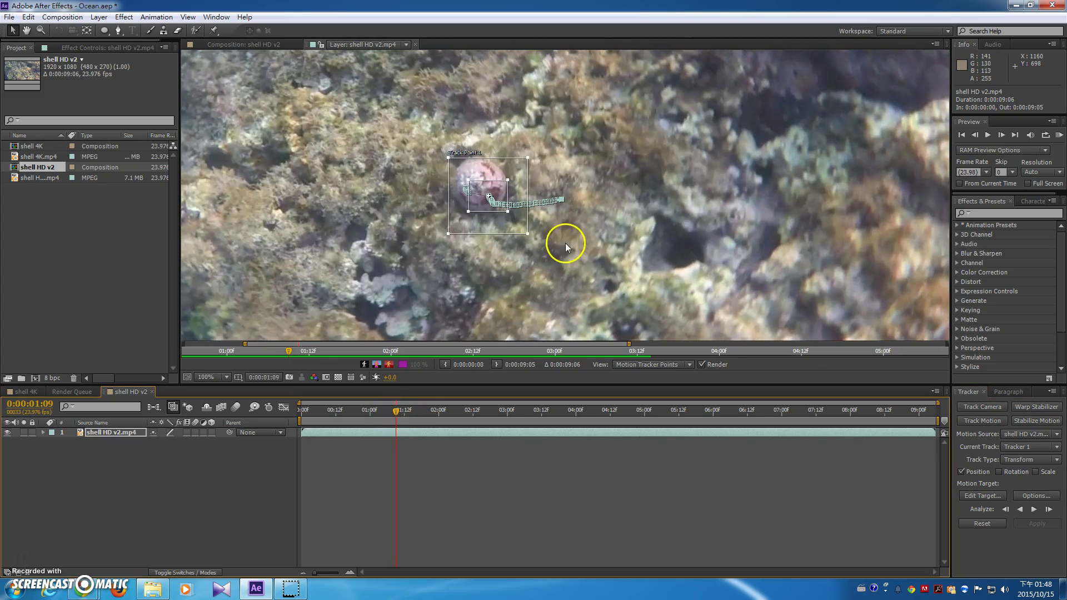
pyautogui.scroll(4, 528, 228)
pyautogui.scroll(1, 526, 226)
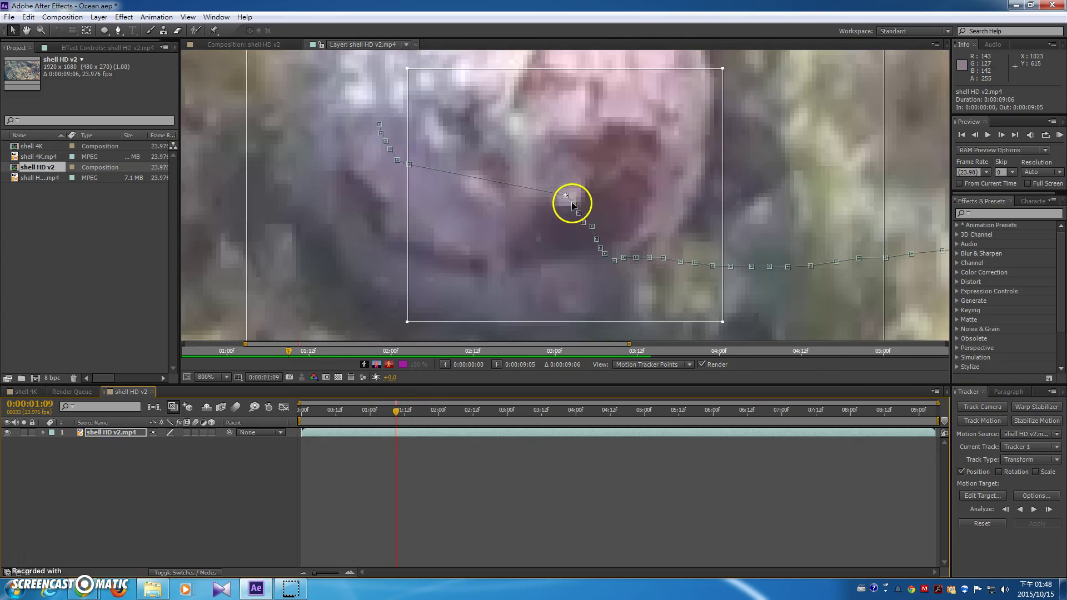
pyautogui.click(1048, 510)
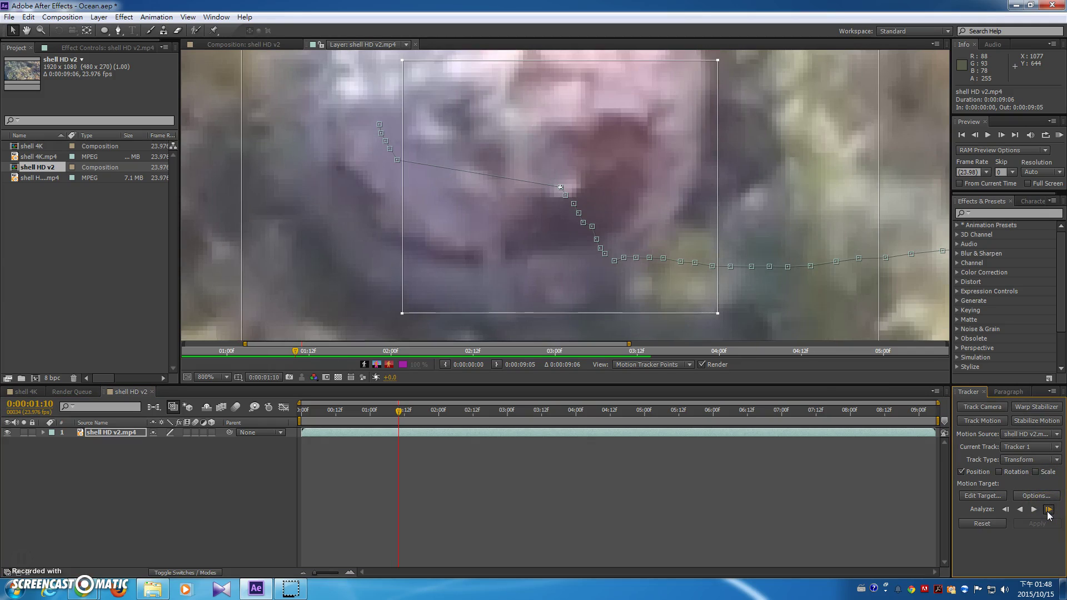
pyautogui.click(1048, 510)
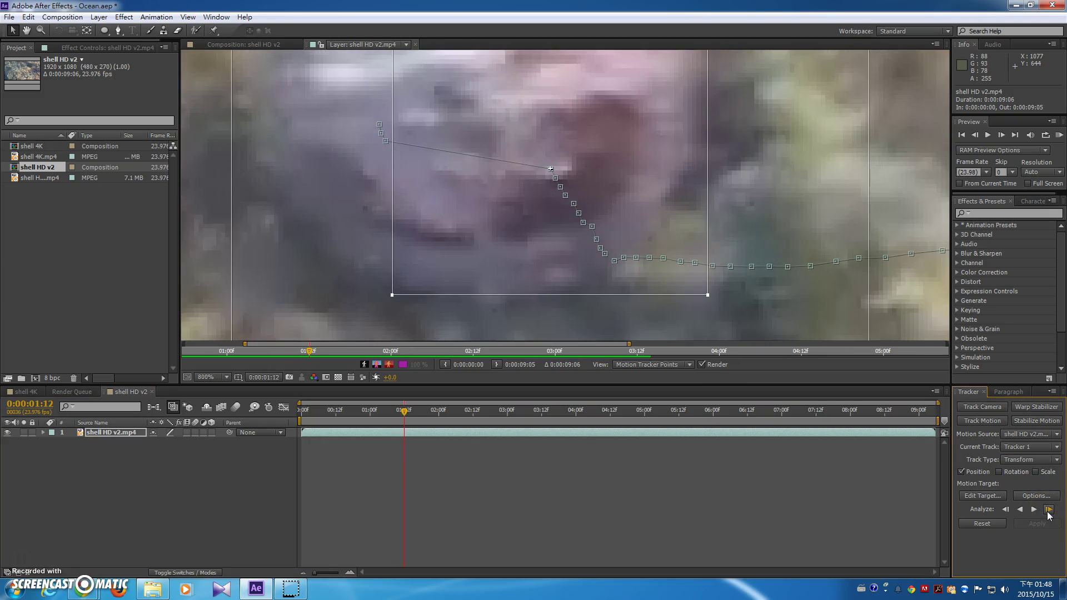
pyautogui.click(1048, 510)
pyautogui.click(1048, 510)
pyautogui.click(1048, 511)
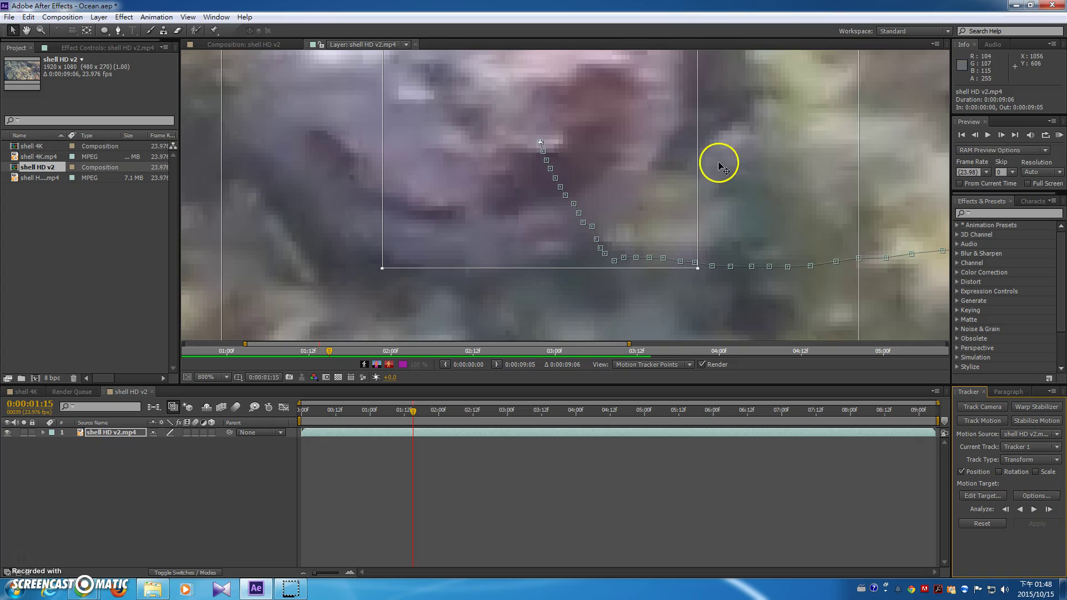
# - Analyze the shell's motion continuously forward from 0:00:01:15 and stop at 0:00:03:11
pyautogui.scroll(-6, 645, 162)
pyautogui.click(1034, 511)
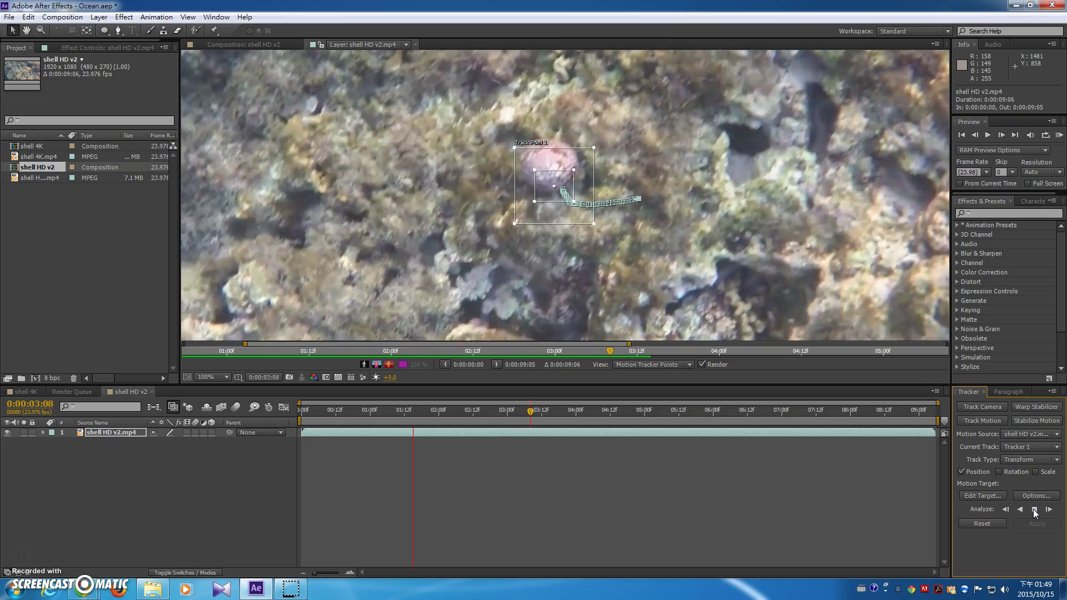
pyautogui.click(620, 206)
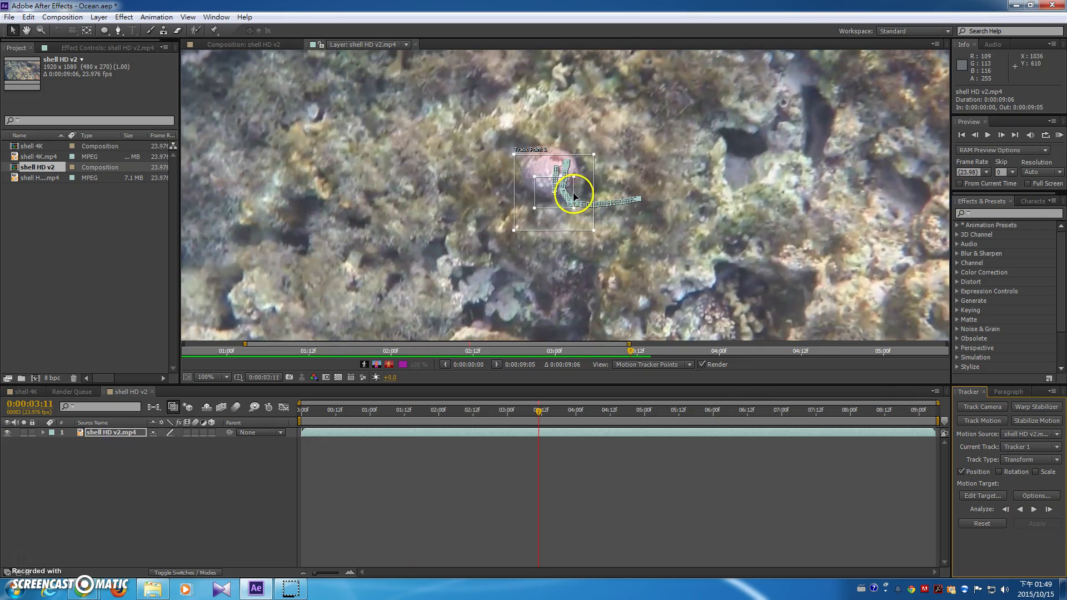
# - Go back to about 0:00:02:21 and re-analyze the shell's motion forward one frame at a time to 0:00:03:09
pyautogui.scroll(4, 576, 195)
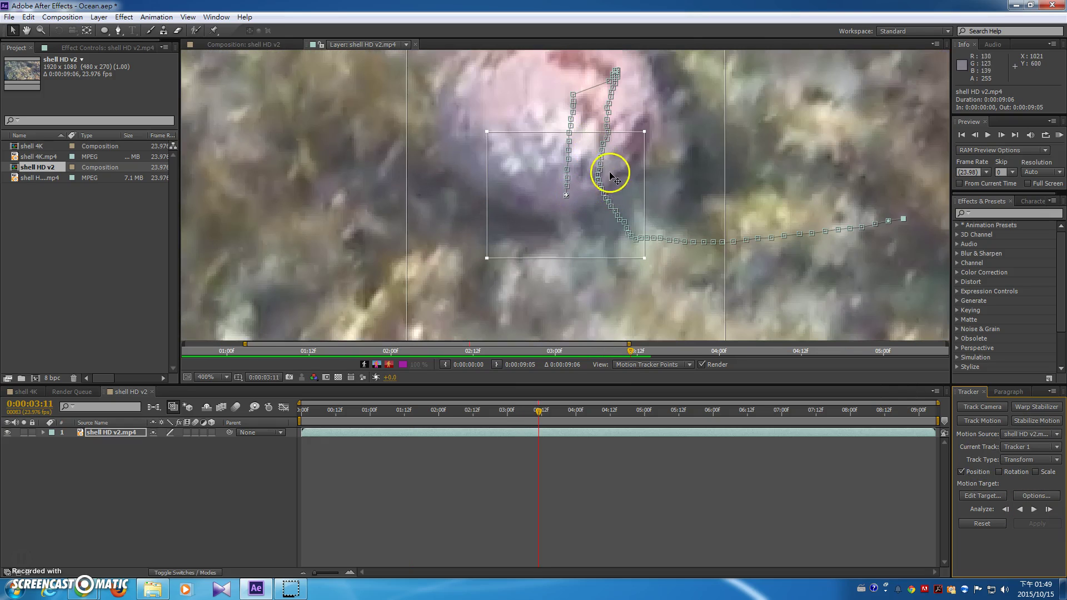
pyautogui.moveTo(538, 412); pyautogui.dragTo(499, 410)
pyautogui.press('h')
pyautogui.moveTo(734, 184); pyautogui.dragTo(700, 300)
pyautogui.click(1049, 509)
pyautogui.click(1048, 509)
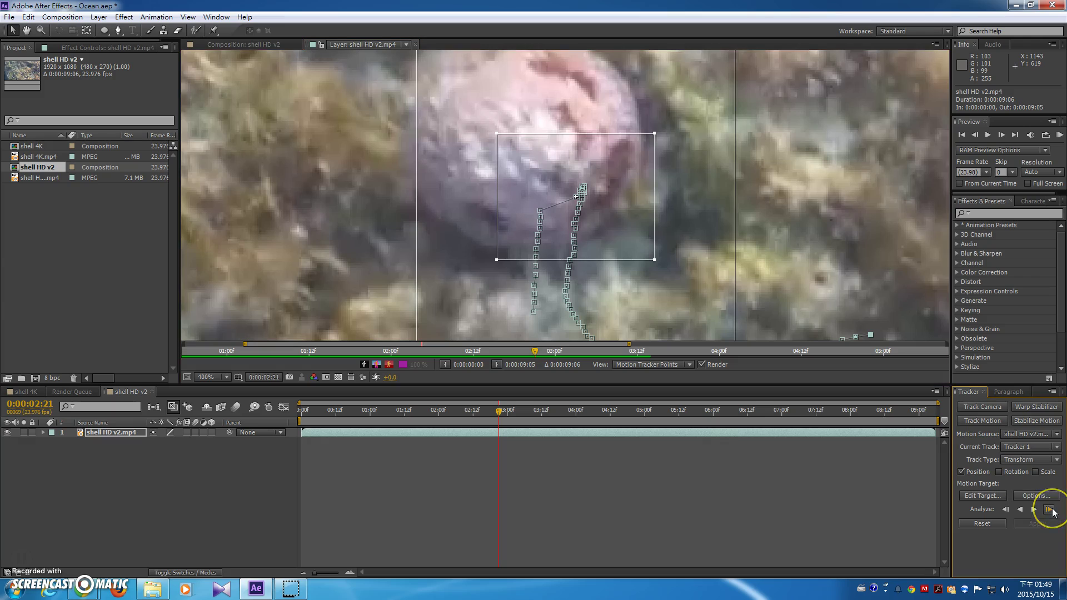
pyautogui.click(1049, 509)
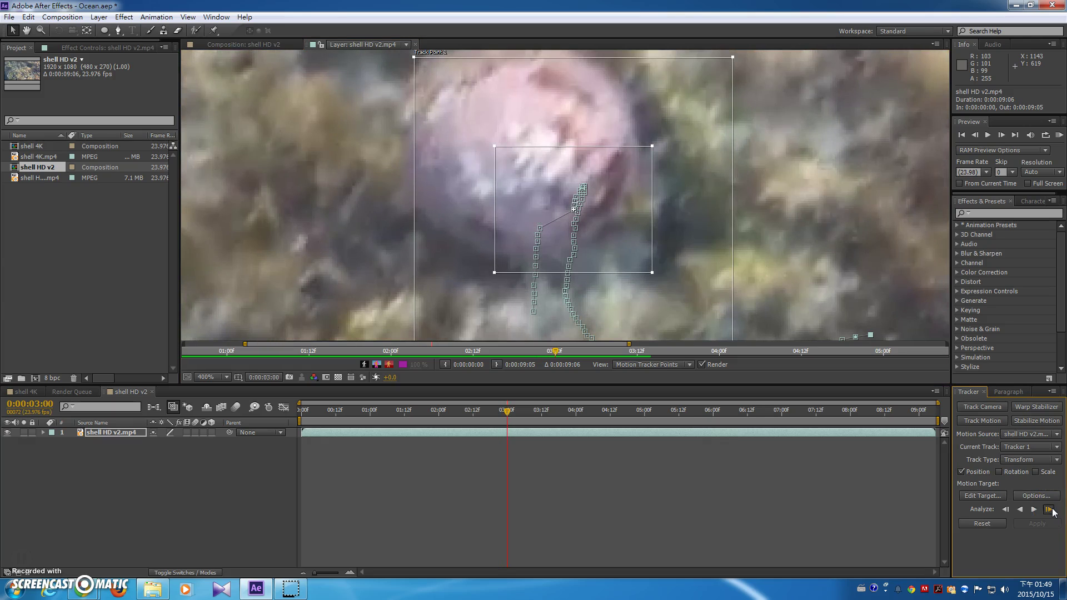
pyautogui.click(1049, 509)
pyautogui.click(1049, 509)
pyautogui.click(1048, 509)
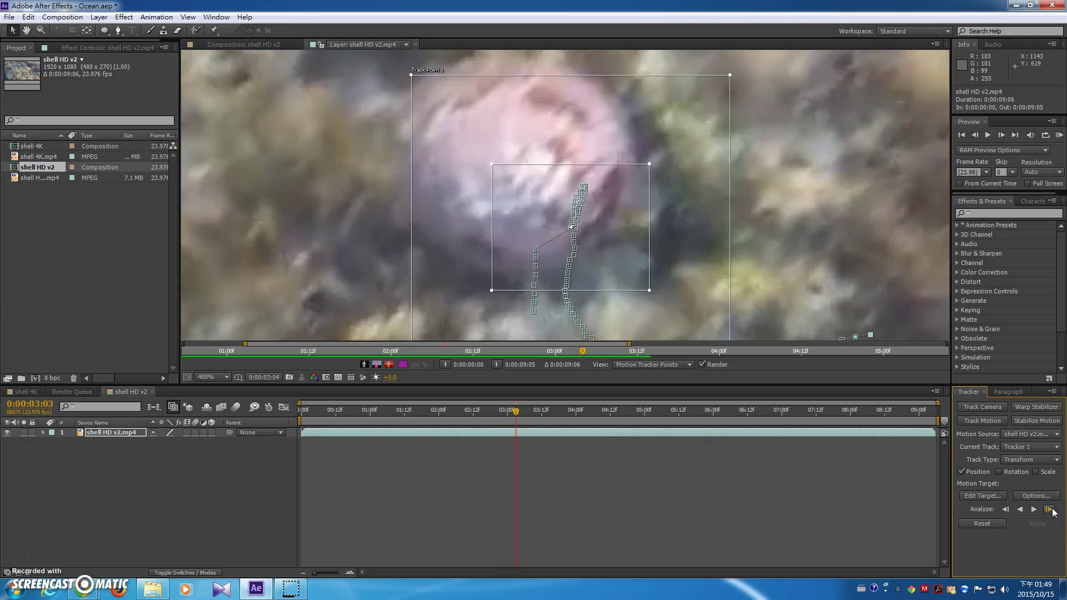
pyautogui.click(1048, 509)
pyautogui.click(1048, 509)
pyautogui.click(1049, 509)
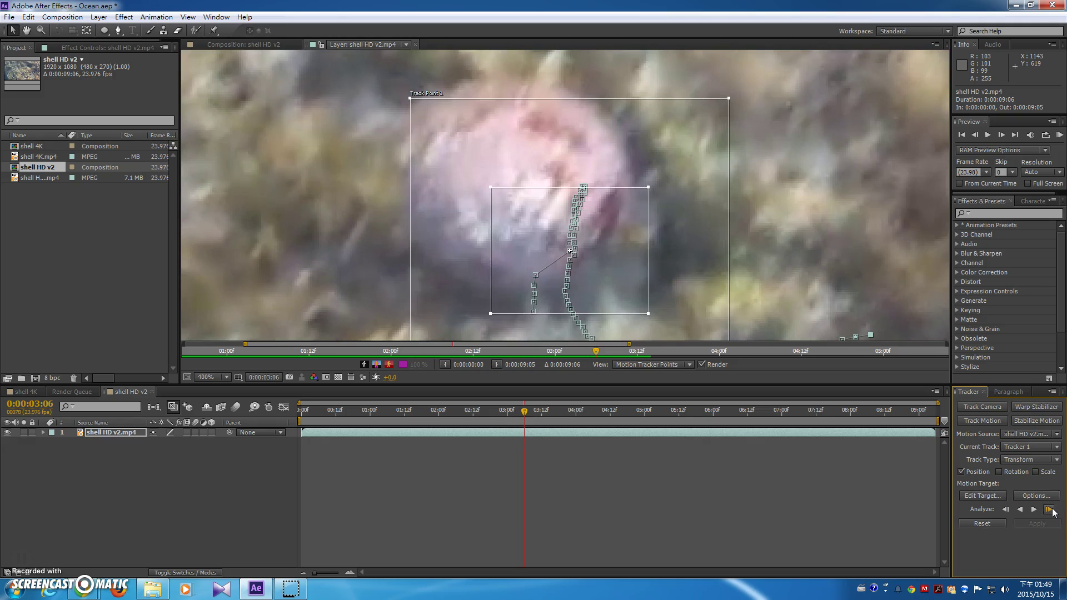
pyautogui.click(1049, 509)
pyautogui.click(1048, 509)
pyautogui.click(1049, 509)
pyautogui.click(754, 177)
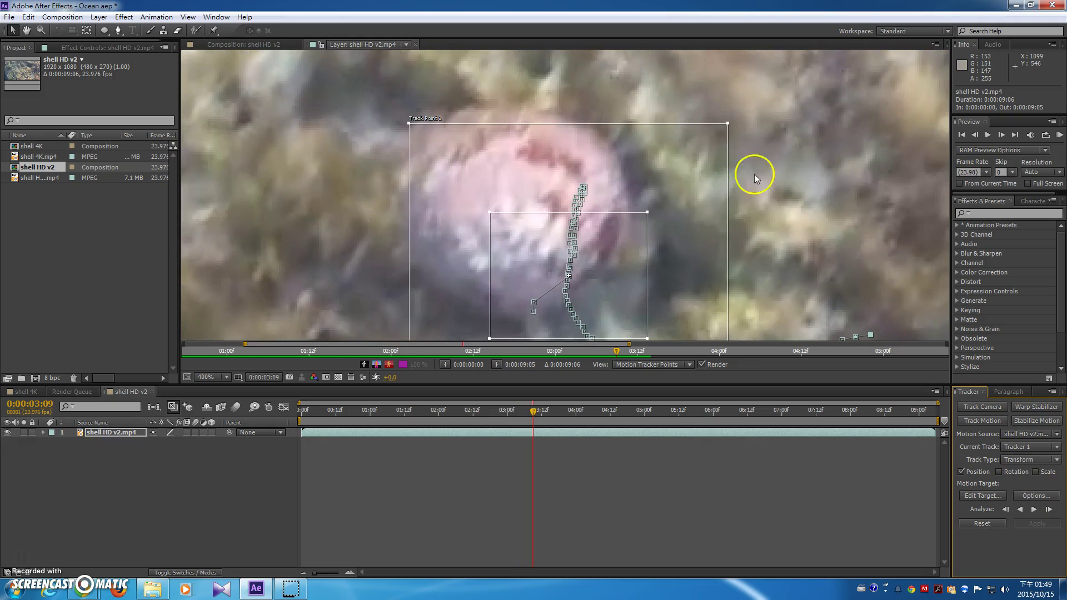
# - Analyze the shell's motion forward one frame at a time from 0:00:03:09 to 0:00:03:18
pyautogui.press(',')
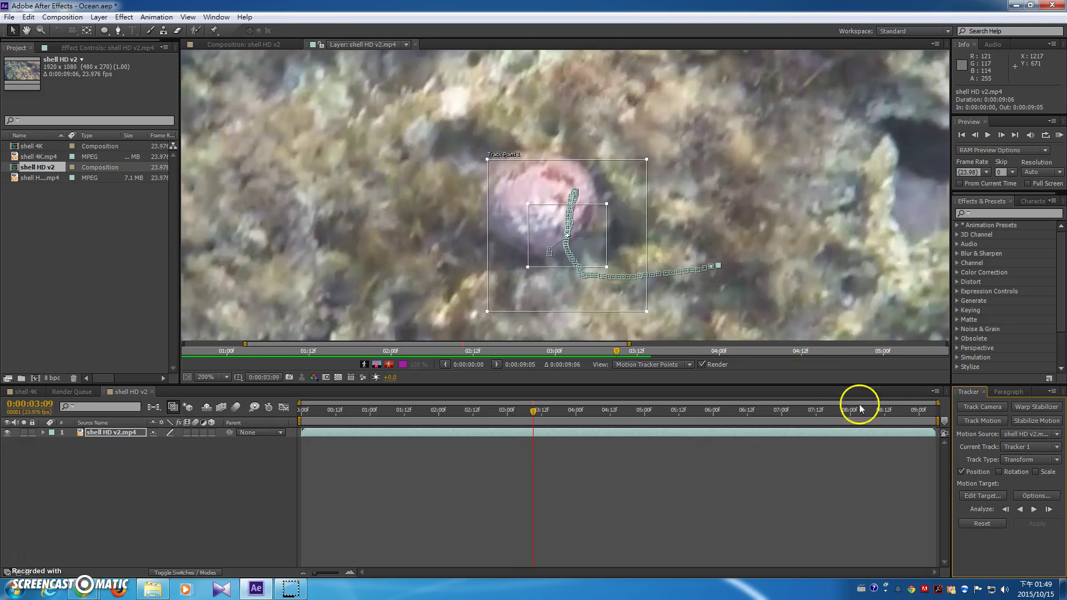
pyautogui.click(1049, 509)
pyautogui.click(1048, 509)
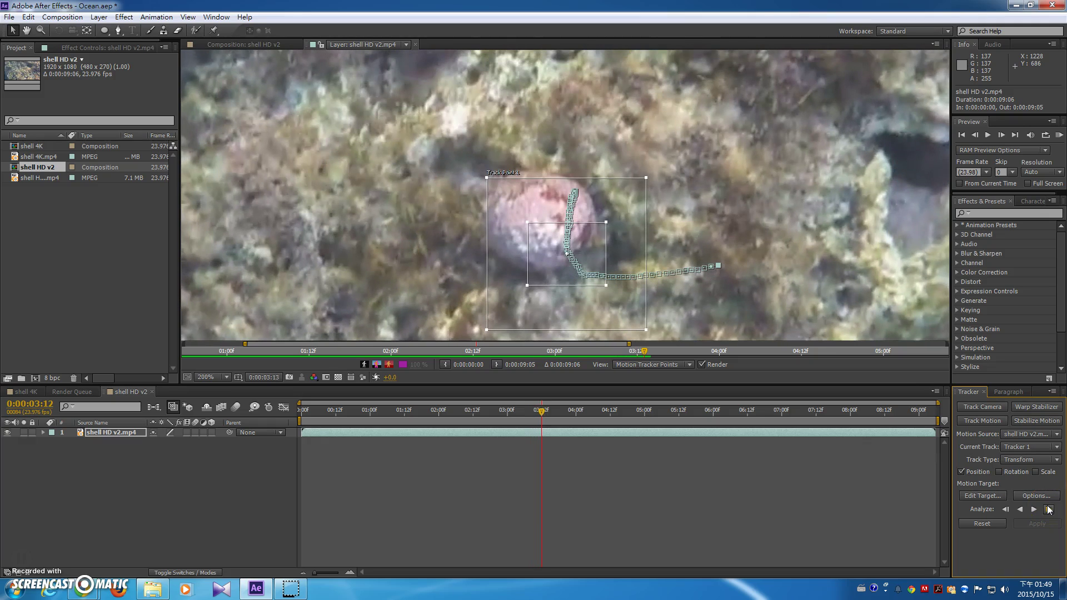
pyautogui.click(1049, 509)
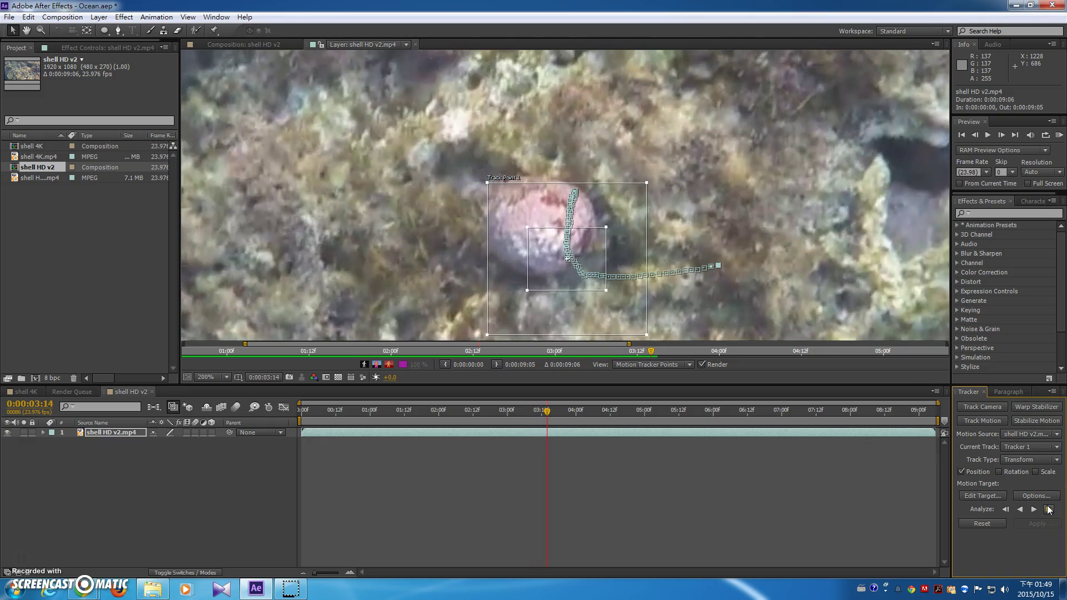
pyautogui.click(1049, 509)
pyautogui.click(1048, 509)
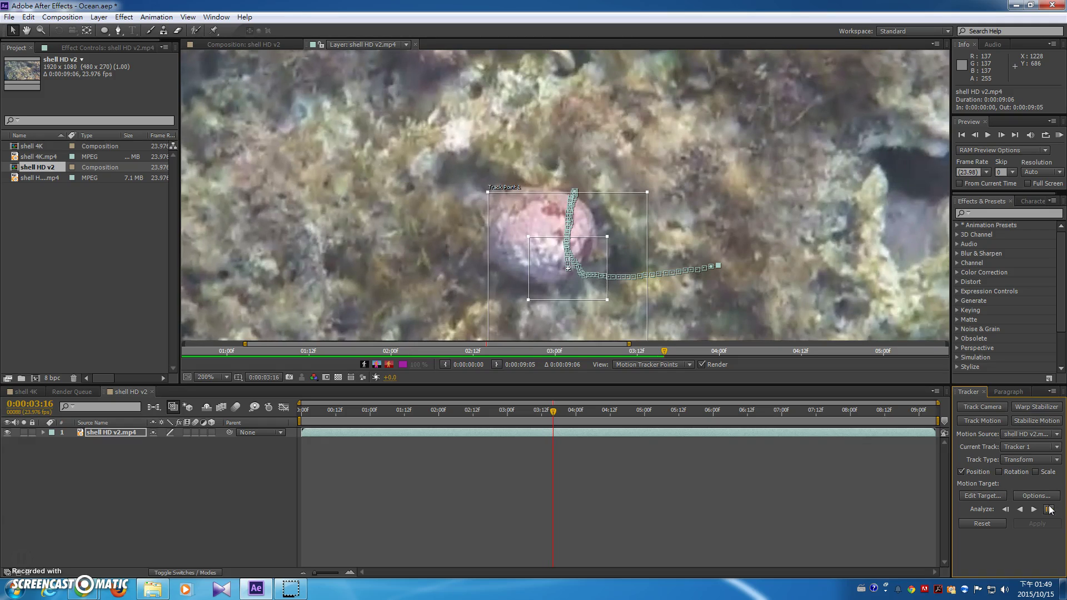
pyautogui.click(1049, 509)
pyautogui.click(1048, 509)
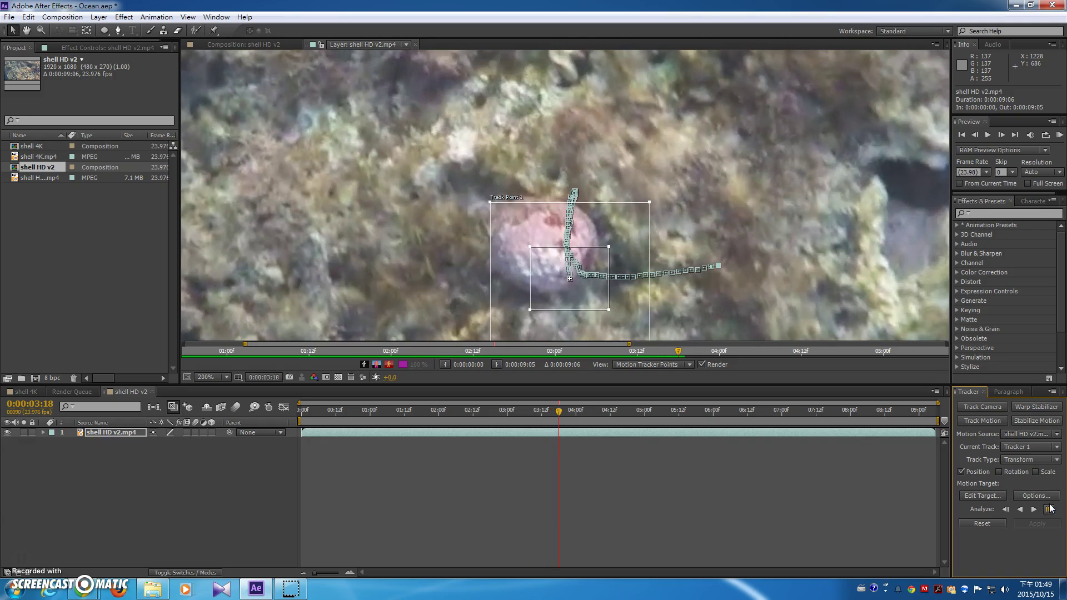
# - Analyze the shell's motion forward one frame at a time from 0:00:03:18 to 0:00:04:16
pyautogui.press(',')
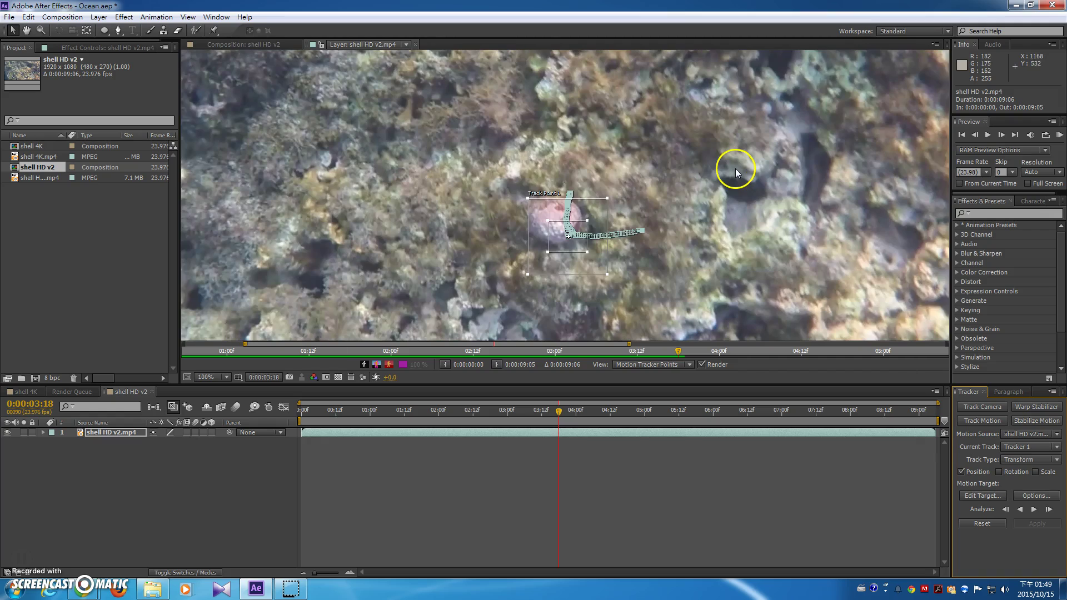
pyautogui.click(1049, 509)
pyautogui.click(1049, 509)
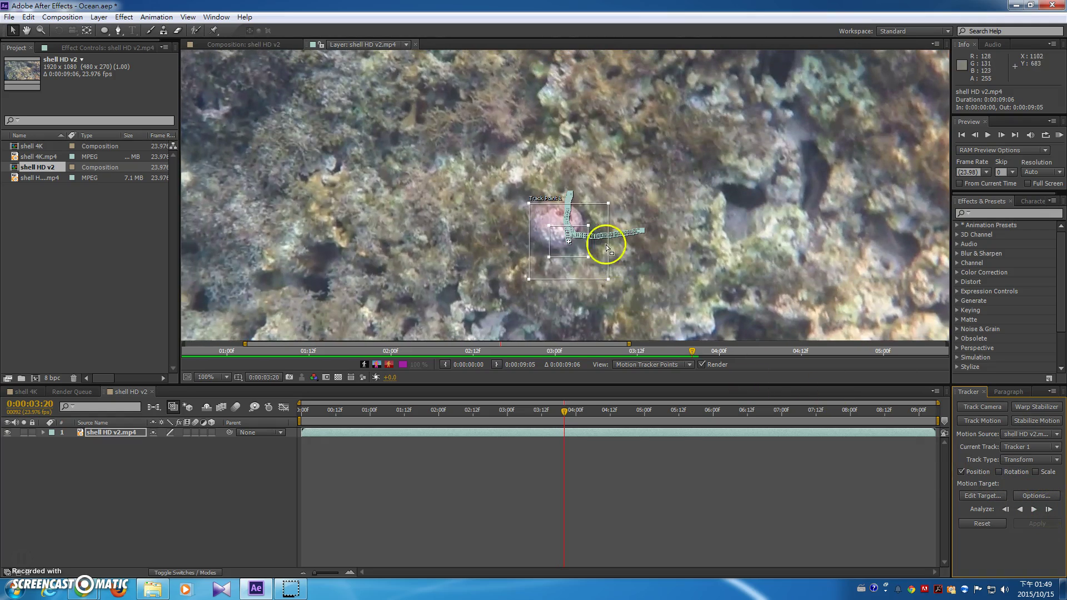
pyautogui.click(1048, 509)
pyautogui.click(1049, 509)
pyautogui.click(1049, 509)
pyautogui.click(1048, 509)
pyautogui.click(1049, 509)
pyautogui.click(1049, 509)
pyautogui.click(1049, 509)
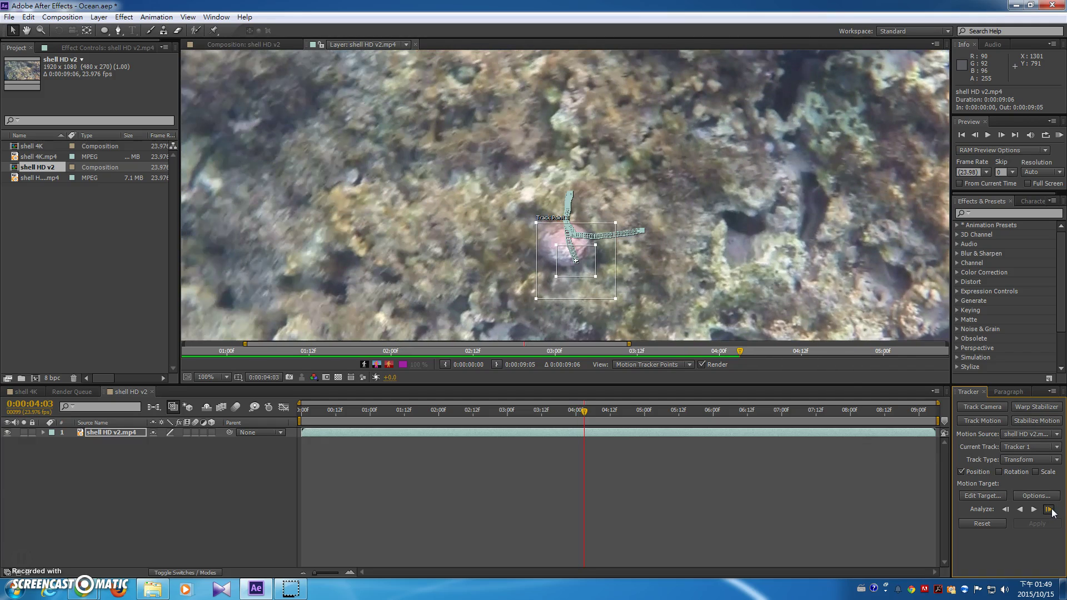
pyautogui.click(1048, 509)
pyautogui.click(1049, 509)
pyautogui.click(1050, 509)
pyautogui.click(1050, 509)
pyautogui.click(1050, 509)
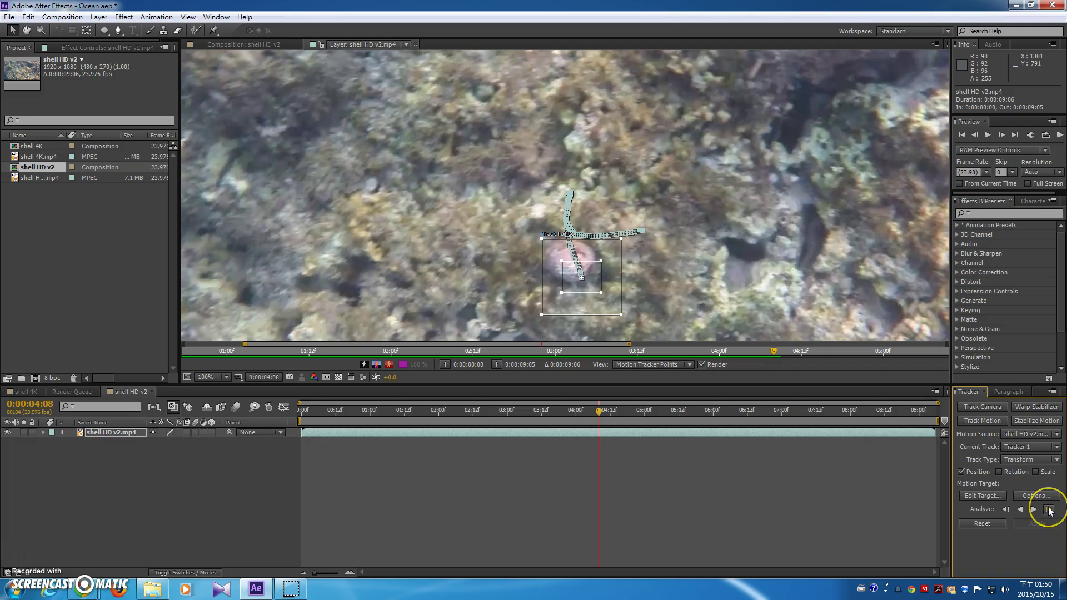
pyautogui.click(1049, 509)
pyautogui.click(1050, 509)
pyautogui.click(1049, 509)
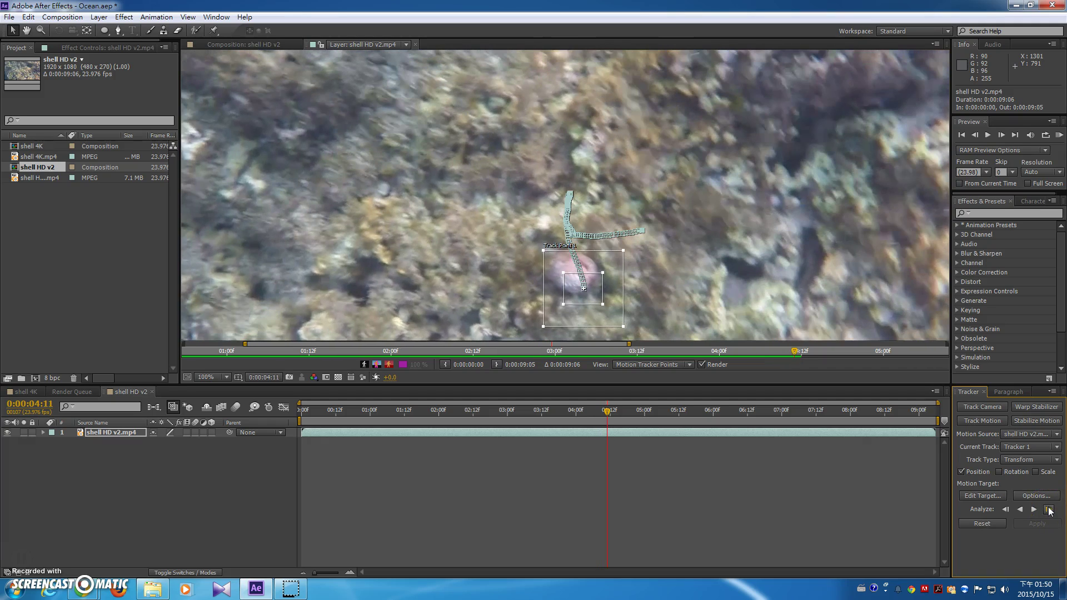
pyautogui.click(1048, 509)
pyautogui.click(1049, 509)
pyautogui.click(1049, 509)
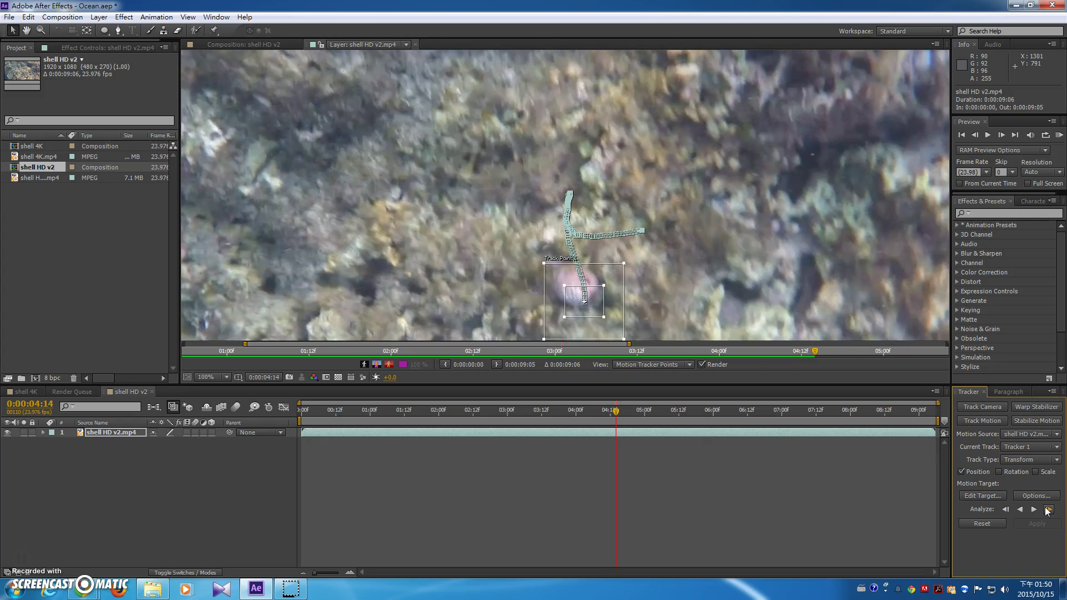
pyautogui.click(1049, 509)
pyautogui.click(1049, 509)
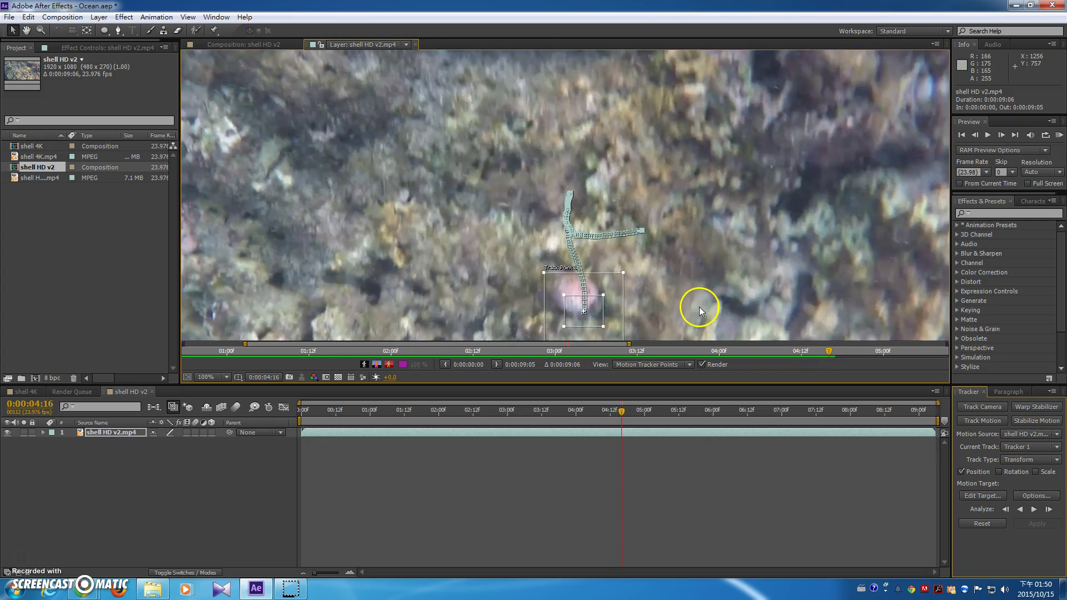
pyautogui.press('space')
pyautogui.moveTo(702, 305); pyautogui.dragTo(743, 224)
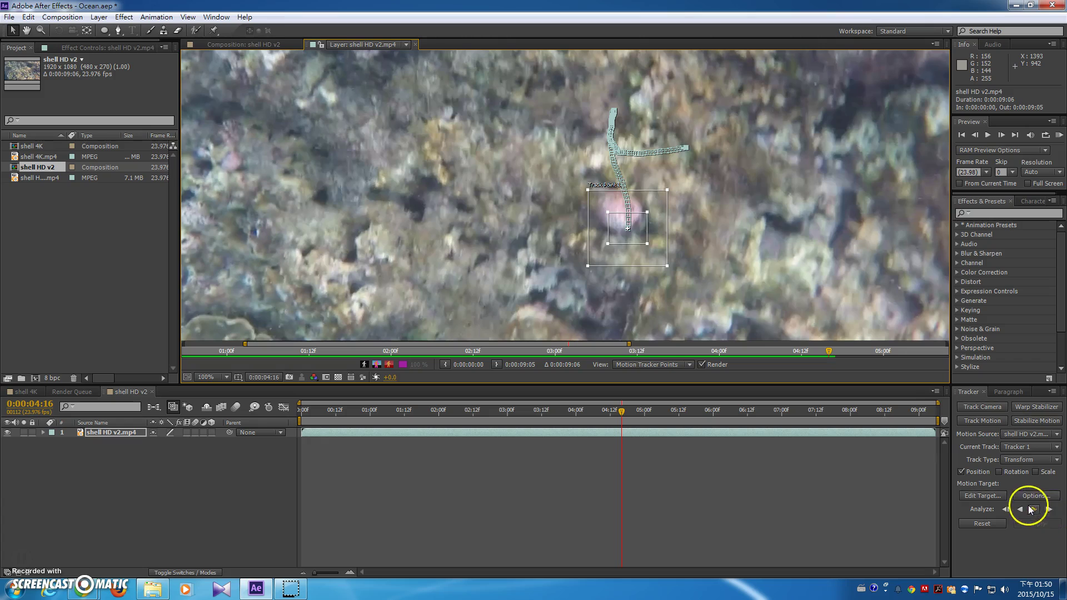
# - Analyze the shell's motion forward one frame at a time from 0:00:04:16 to 0:00:05:16
pyautogui.click(1047, 510)
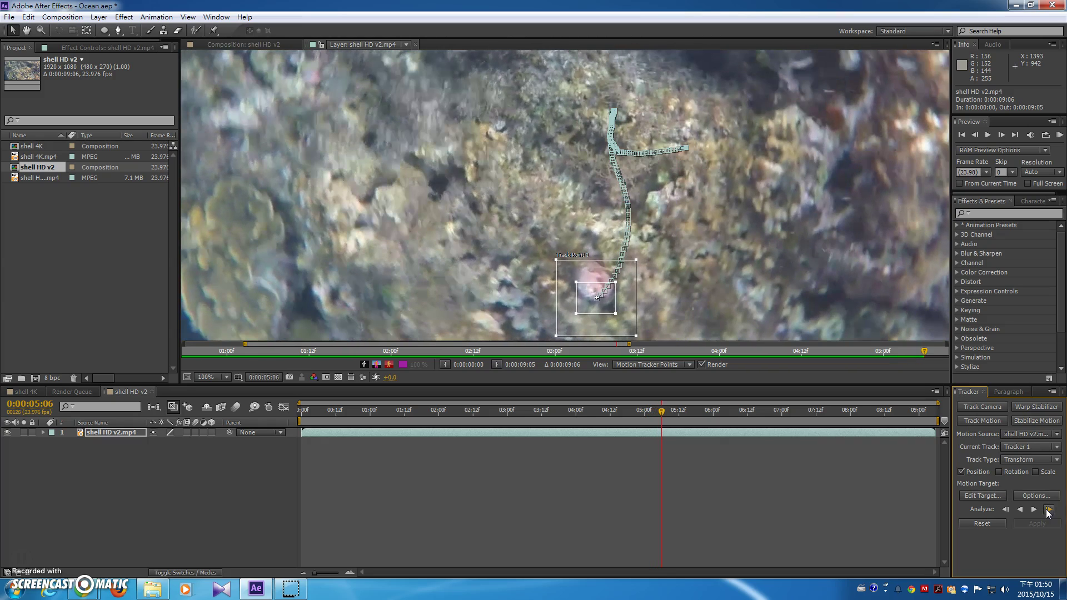
pyautogui.click(732, 245)
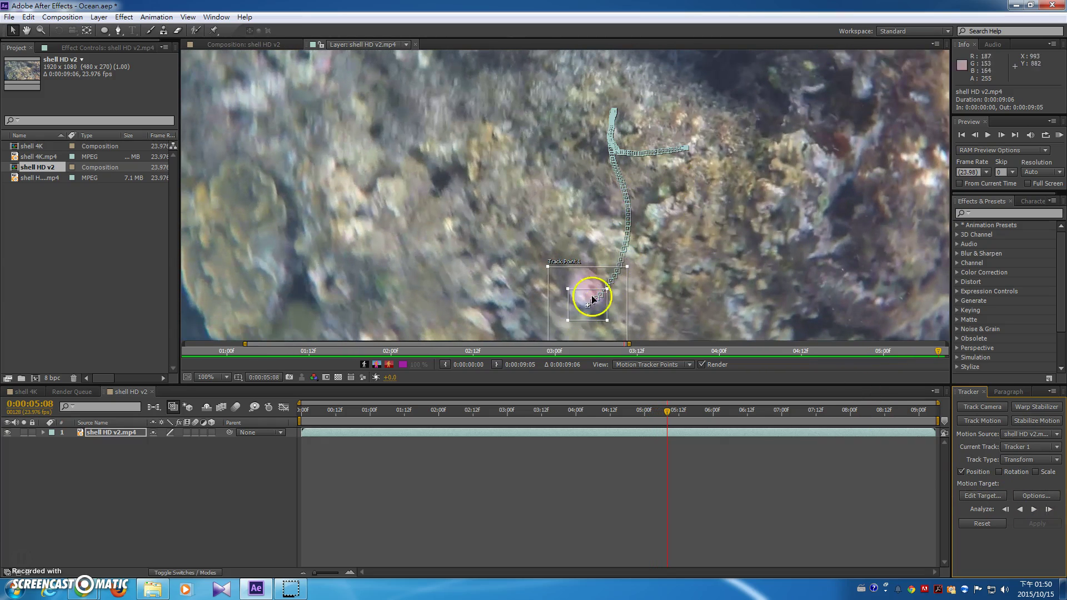
pyautogui.click(1049, 509)
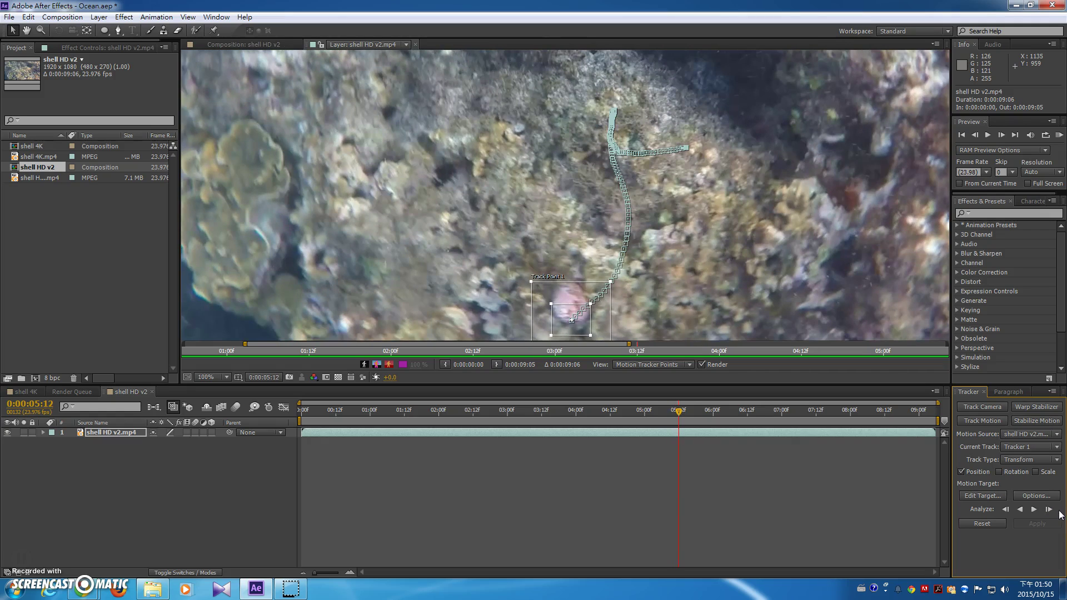
pyautogui.click(1049, 509)
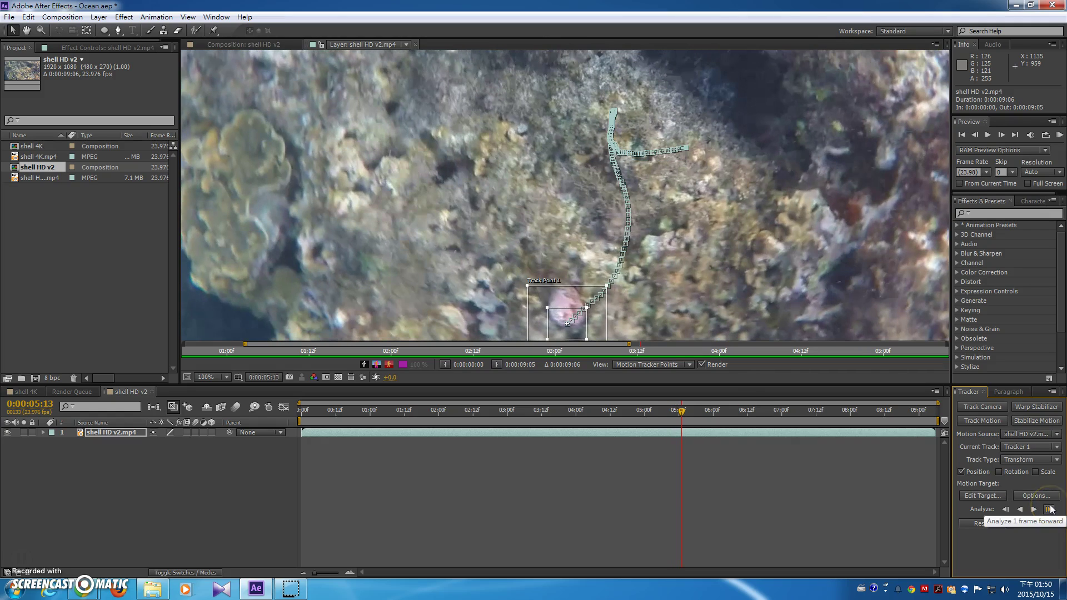
pyautogui.click(1049, 509)
pyautogui.click(1049, 509)
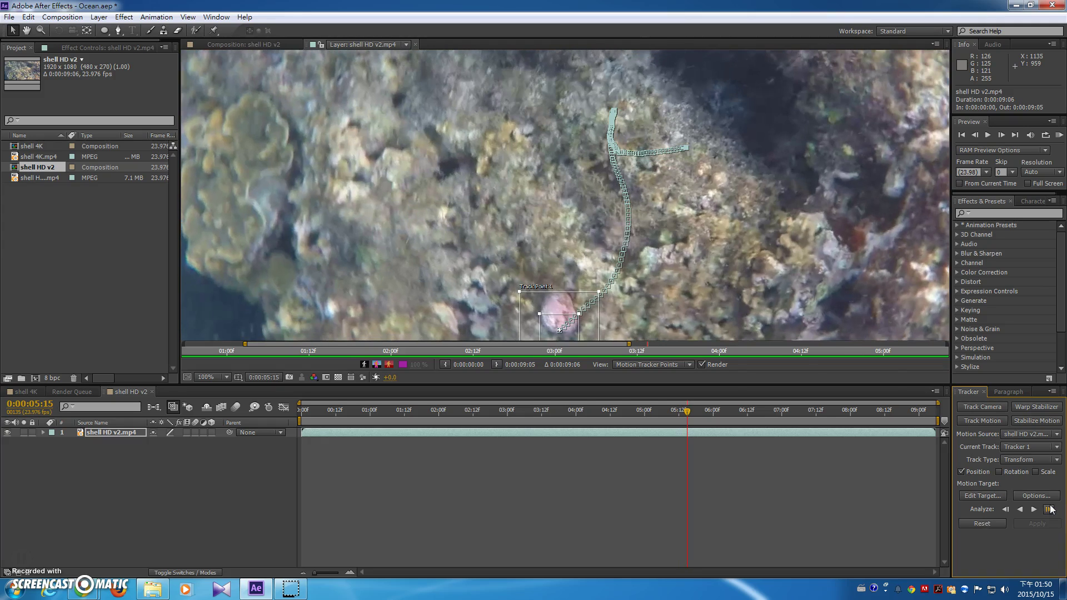
pyautogui.click(1049, 509)
# - Analyze the shell's motion forward one frame at a time from 0:00:05:16 to about 0:00:05:22
pyautogui.moveTo(683, 293); pyautogui.dragTo(715, 191)
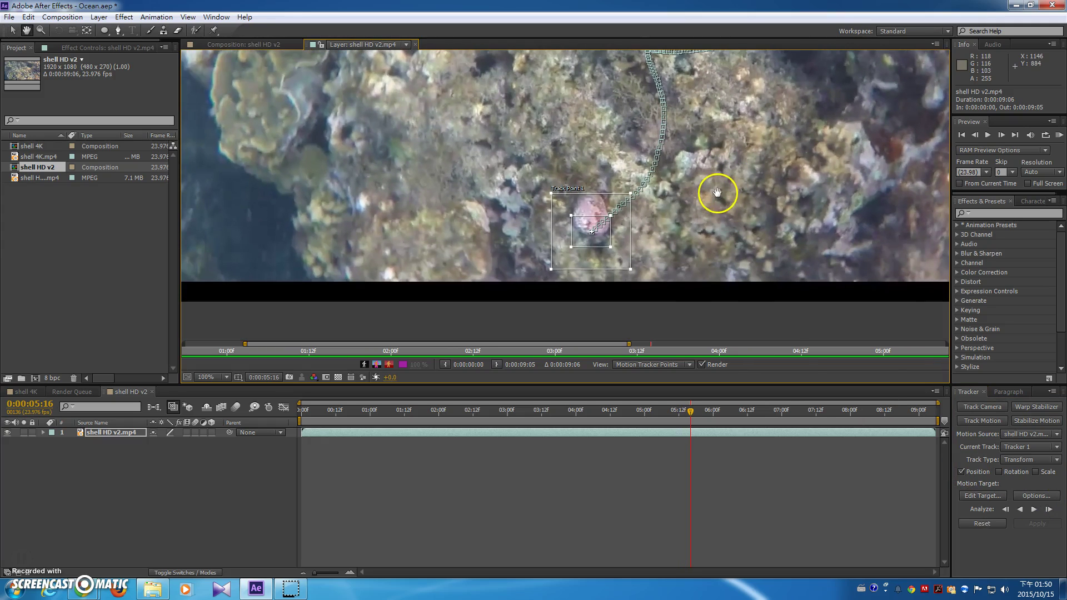
pyautogui.click(1048, 509)
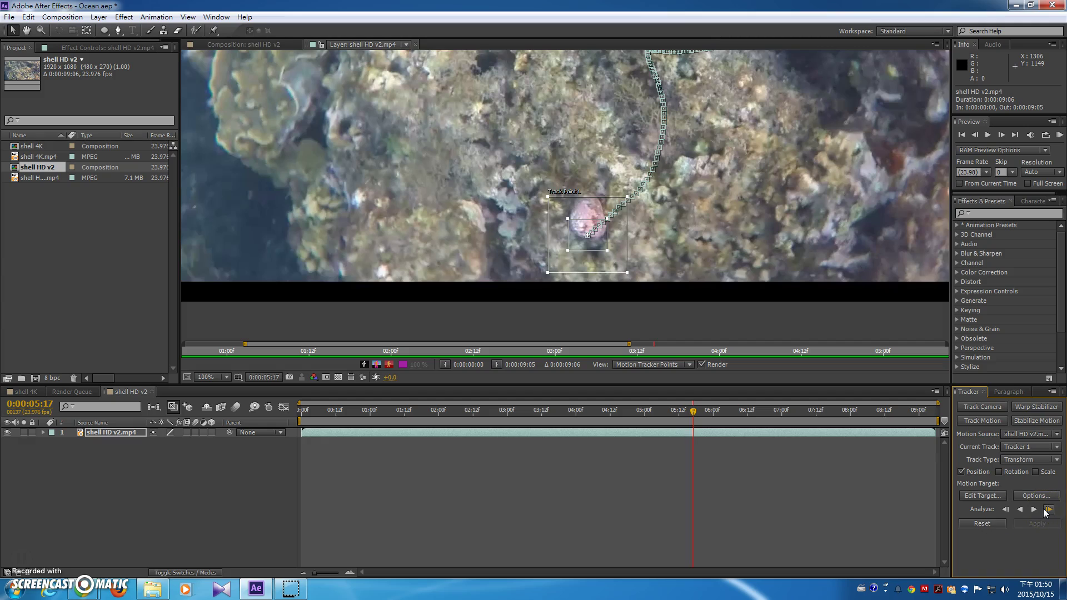
pyautogui.click(1048, 509)
pyautogui.click(1048, 509)
pyautogui.click(1049, 509)
pyautogui.click(1049, 509)
pyautogui.click(1049, 509)
# - Analyze the shell's motion continuously forward to the clip's end at 0:00:09:05 and scrub back to review the track
pyautogui.click(1024, 510)
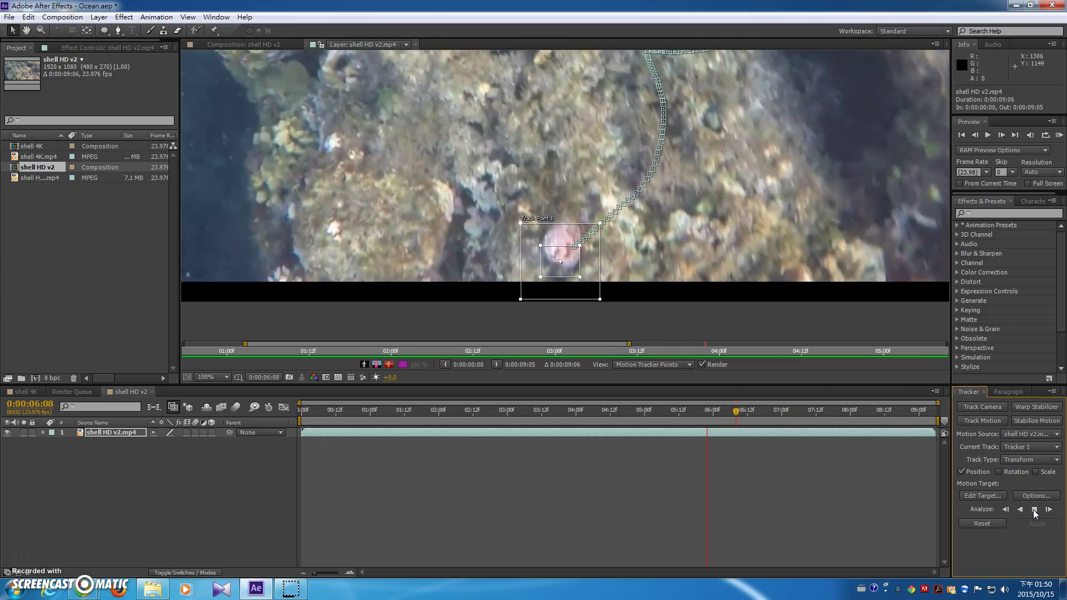
pyautogui.click(1034, 511)
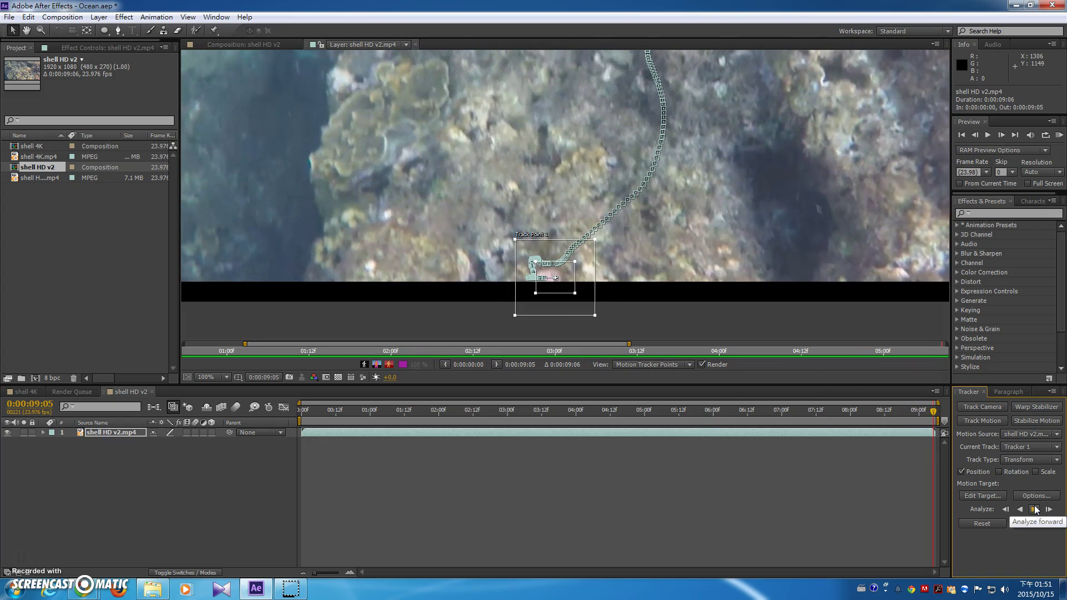
pyautogui.moveTo(933, 414); pyautogui.dragTo(420, 445)
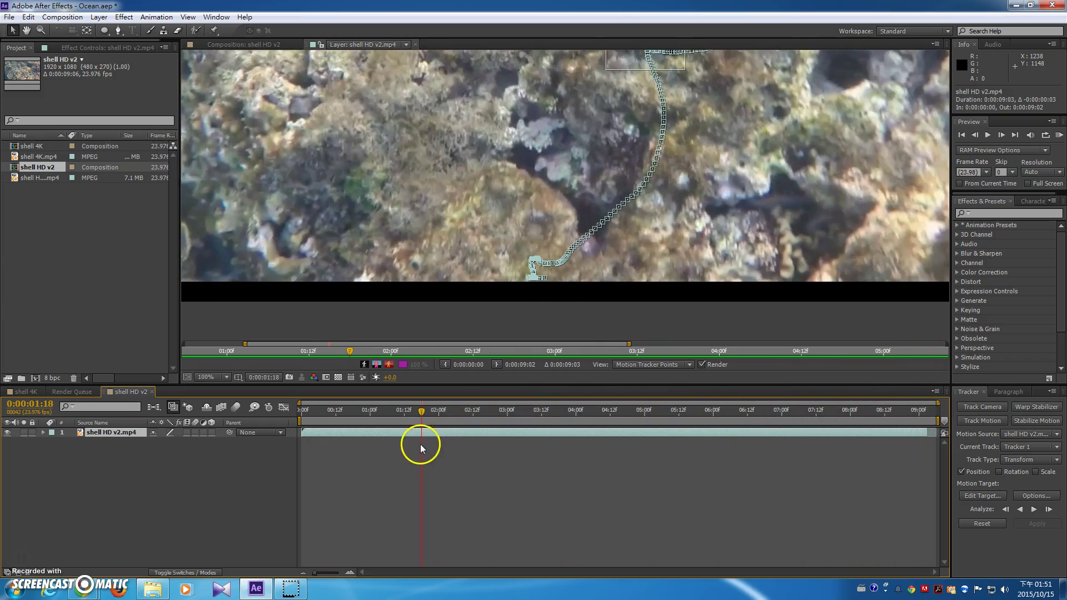
# - Set the duration of the shell HD v2 composition to 0:00:08:00
pyautogui.click(62, 17)
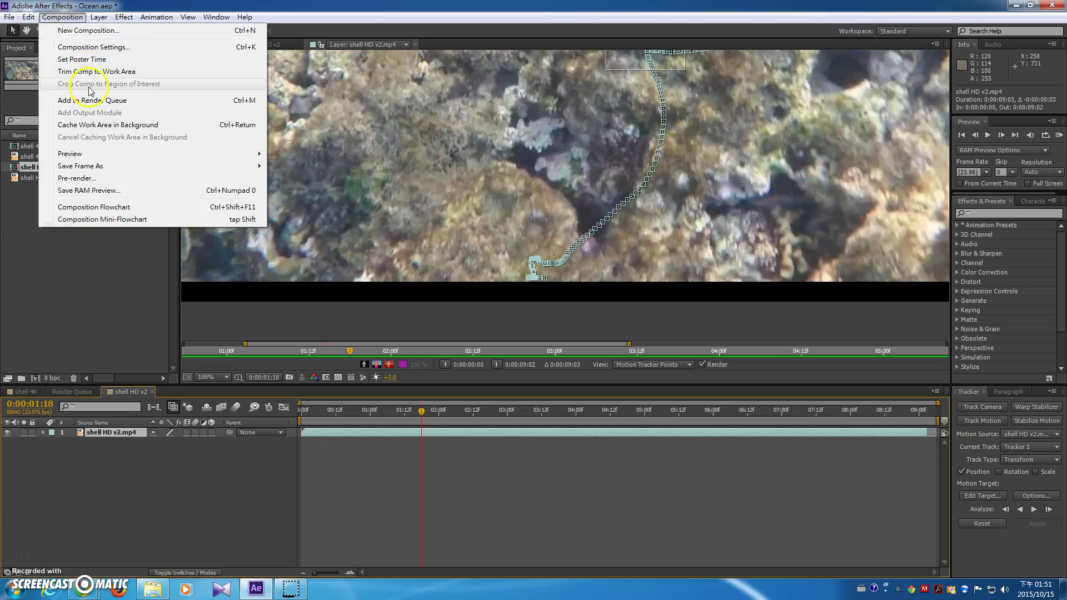
pyautogui.click(93, 48)
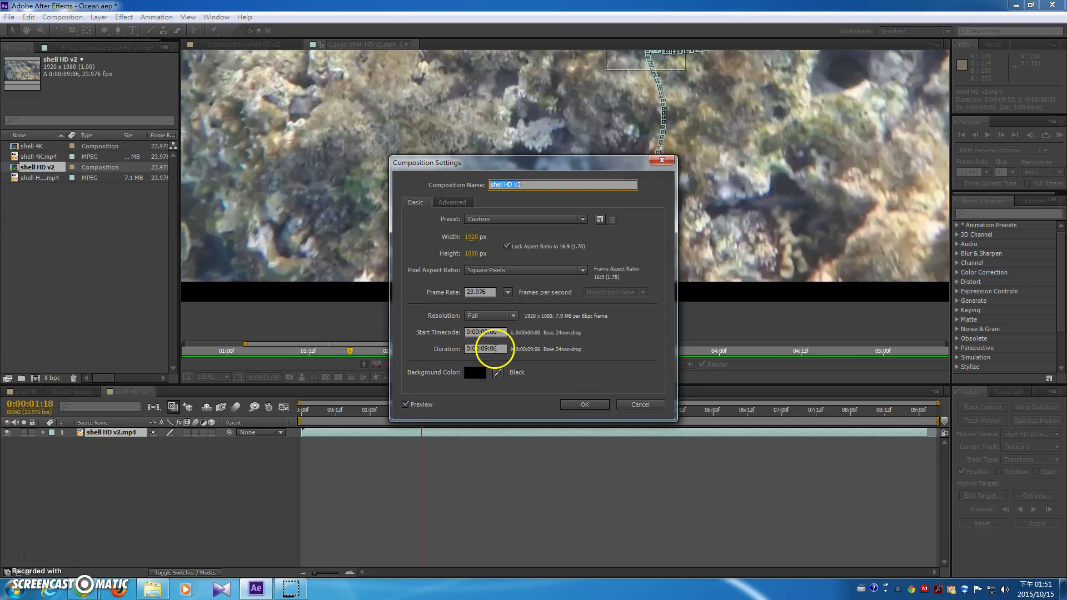
pyautogui.click(489, 348)
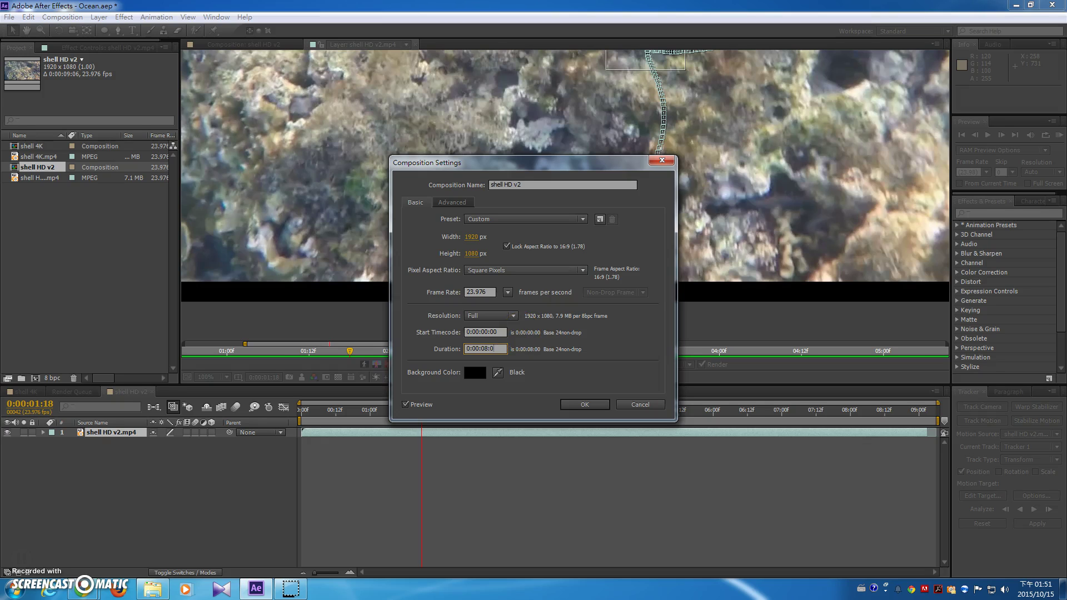
pyautogui.press('Return')
# - Go to the first frame and create a null object layer named Null-shell
pyautogui.scroll(-4, 683, 187)
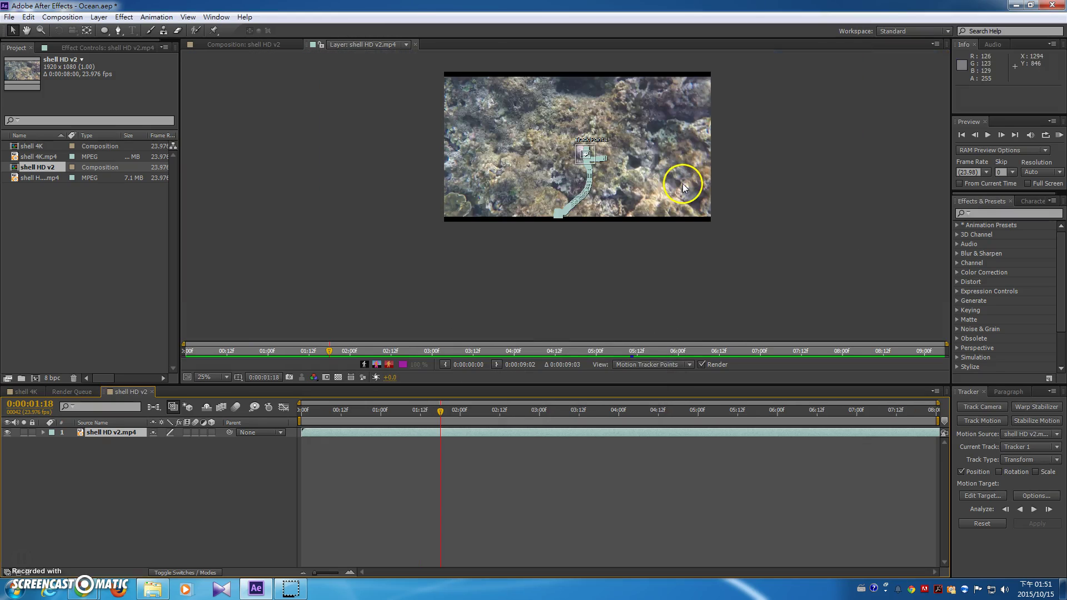
pyautogui.scroll(2, 503, 281)
pyautogui.moveTo(349, 409); pyautogui.dragTo(259, 321)
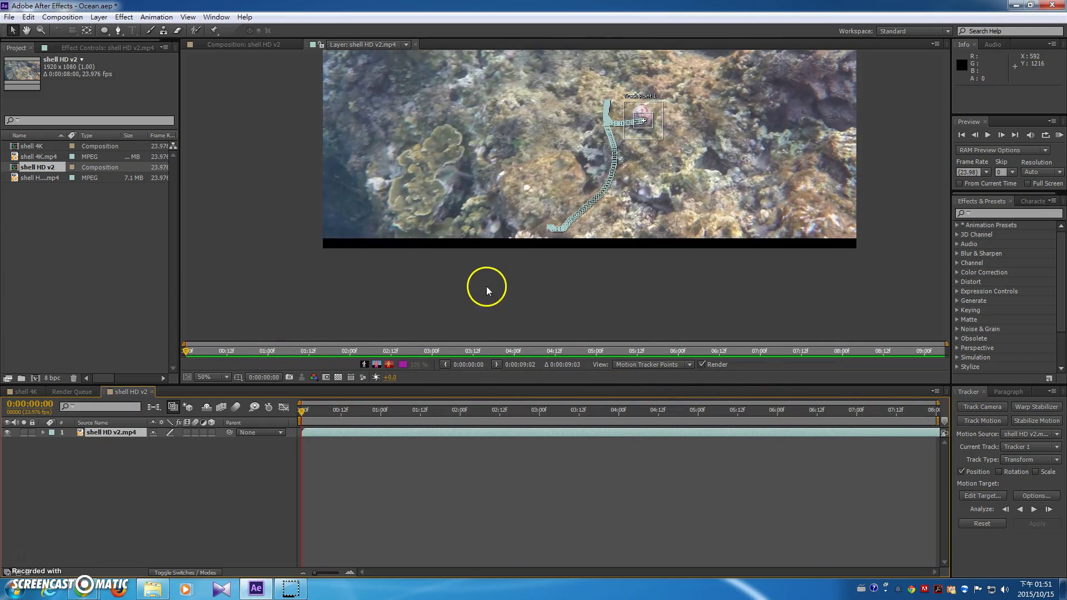
pyautogui.moveTo(494, 282); pyautogui.dragTo(488, 352)
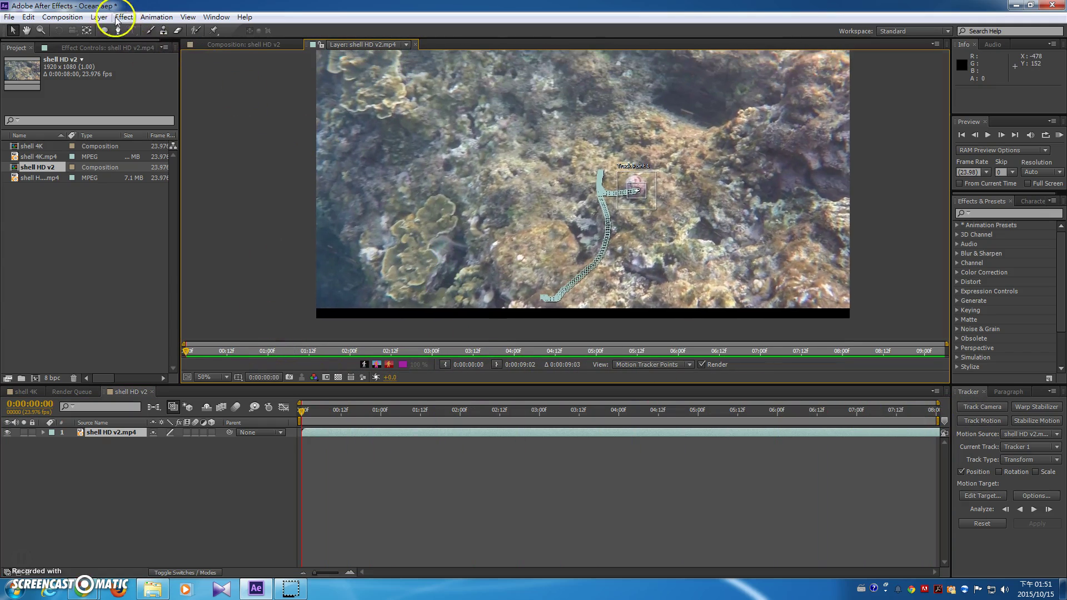
pyautogui.click(99, 16)
pyautogui.moveTo(128, 30)
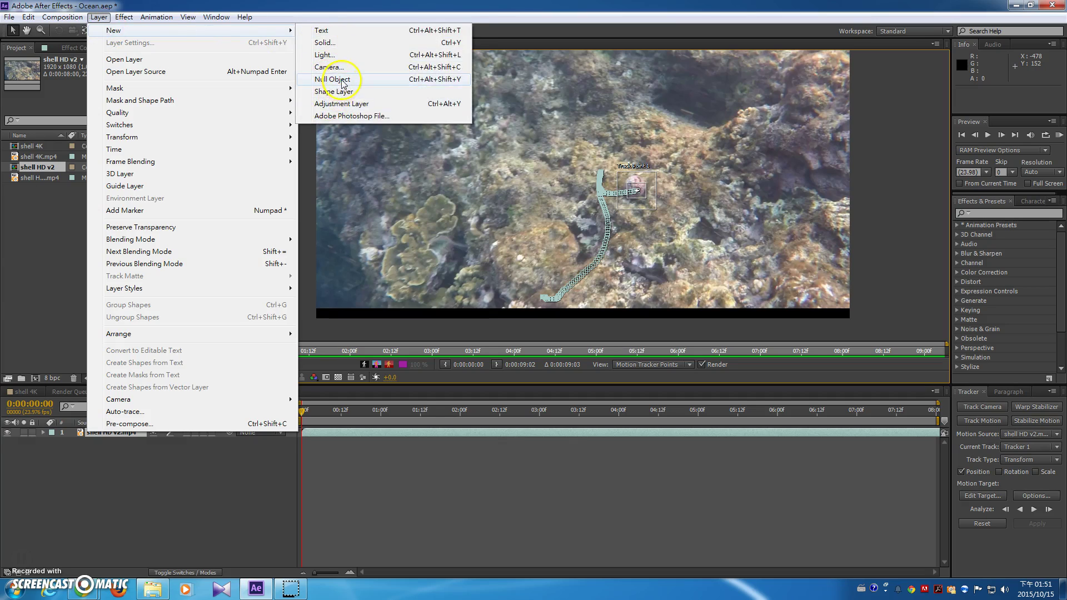
pyautogui.click(342, 83)
pyautogui.rightClick(87, 433)
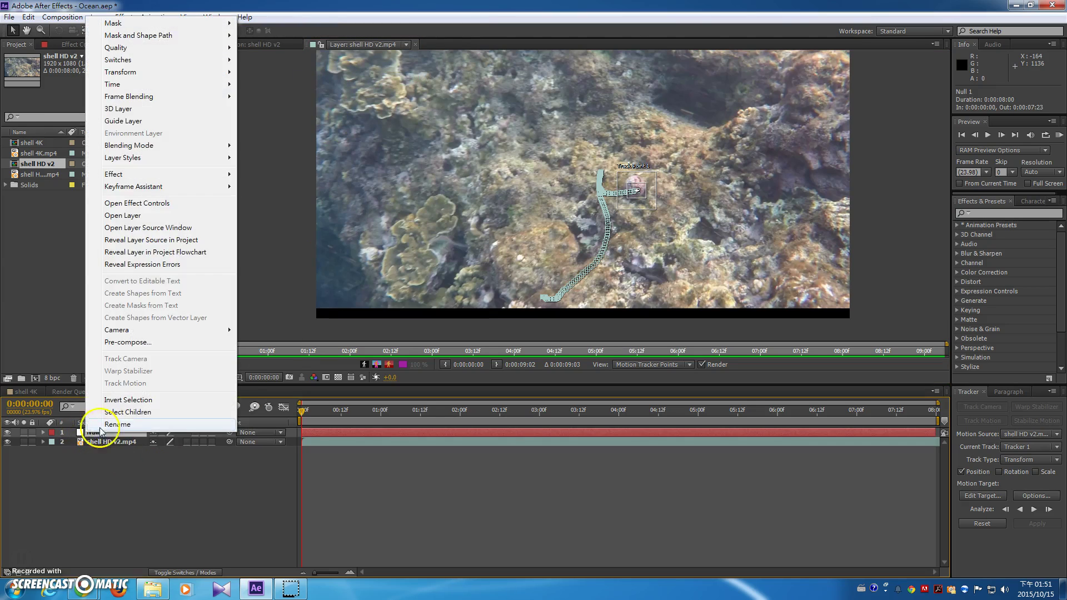
pyautogui.click(125, 426)
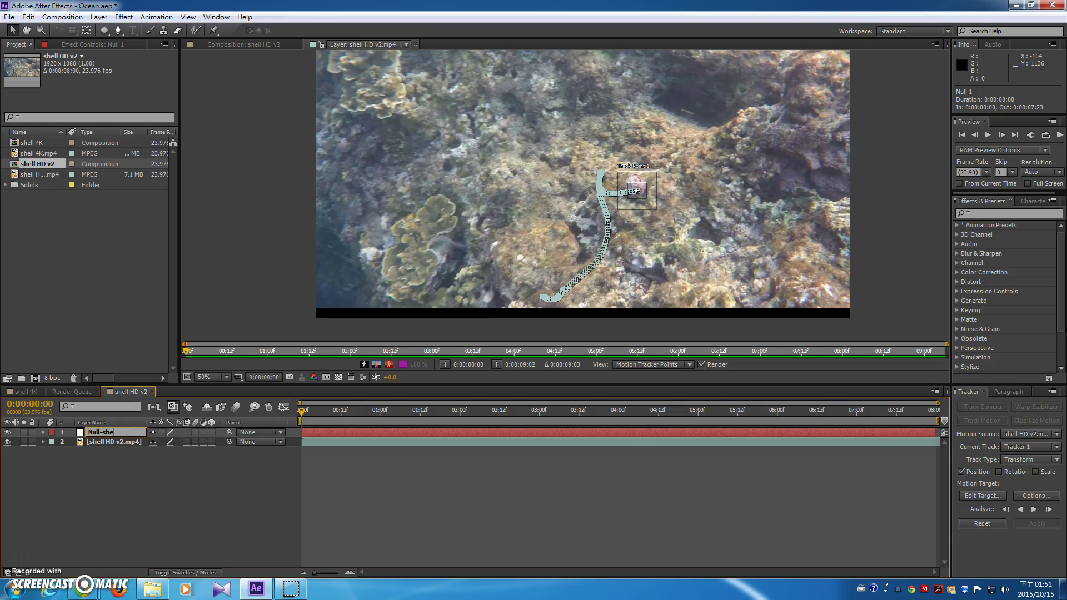
pyautogui.write('Null-shell')
pyautogui.press('Return')
pyautogui.click(497, 470)
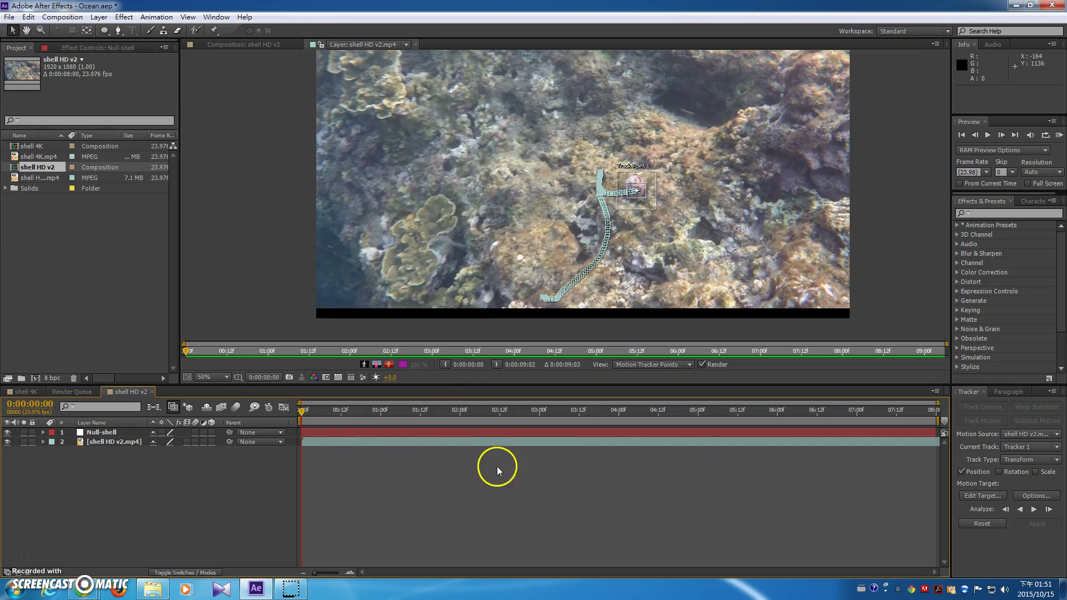
# - Apply the shell HD v2.mp4 tracking data to the Null-shell layer in X and Y and scrub through the result
pyautogui.click(510, 442)
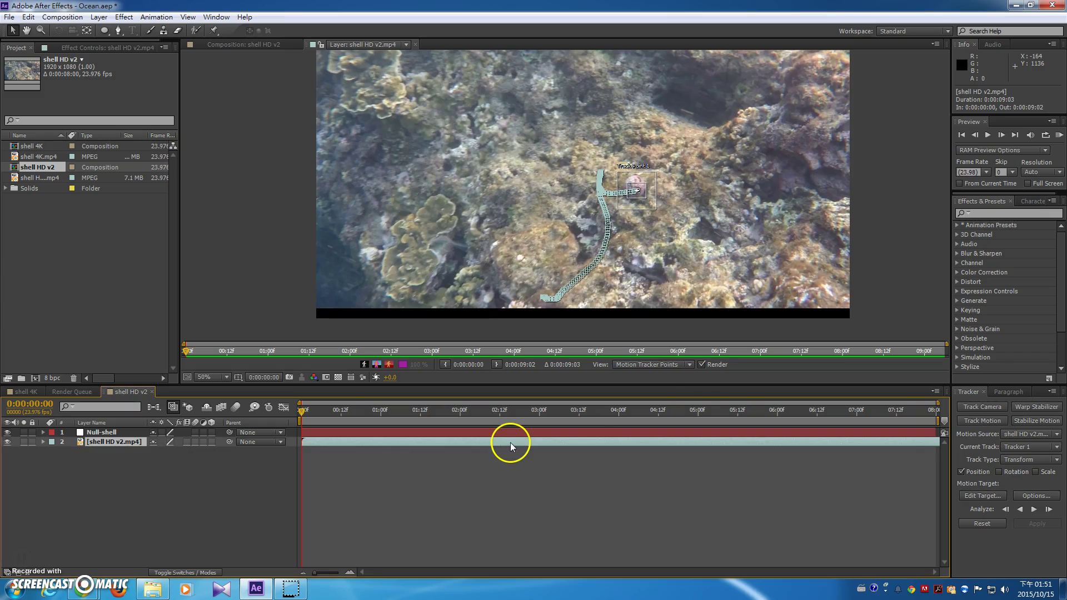
pyautogui.click(986, 496)
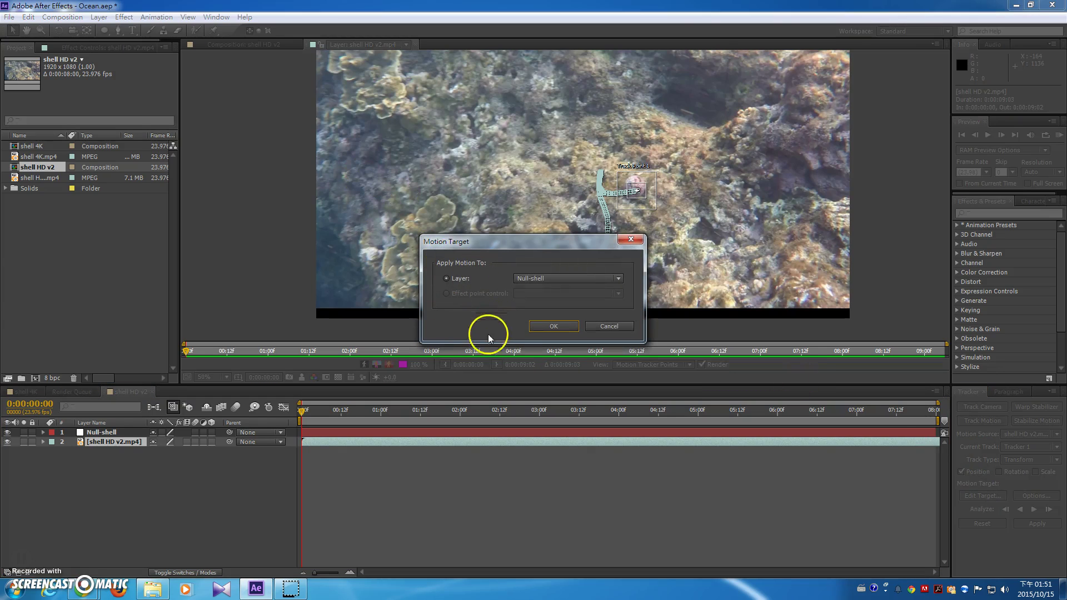
pyautogui.click(556, 322)
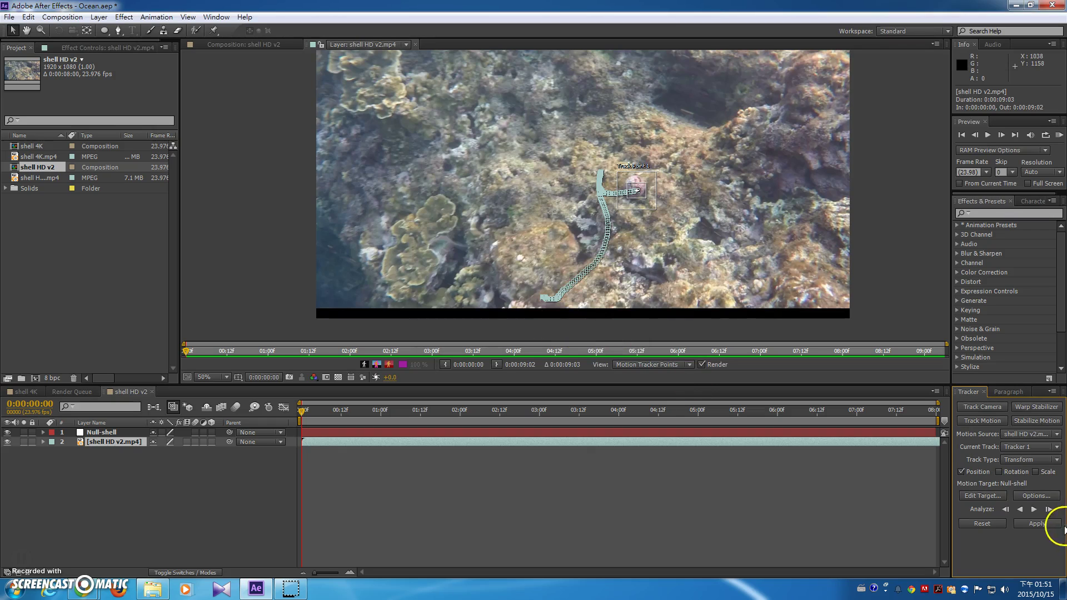
pyautogui.click(1036, 523)
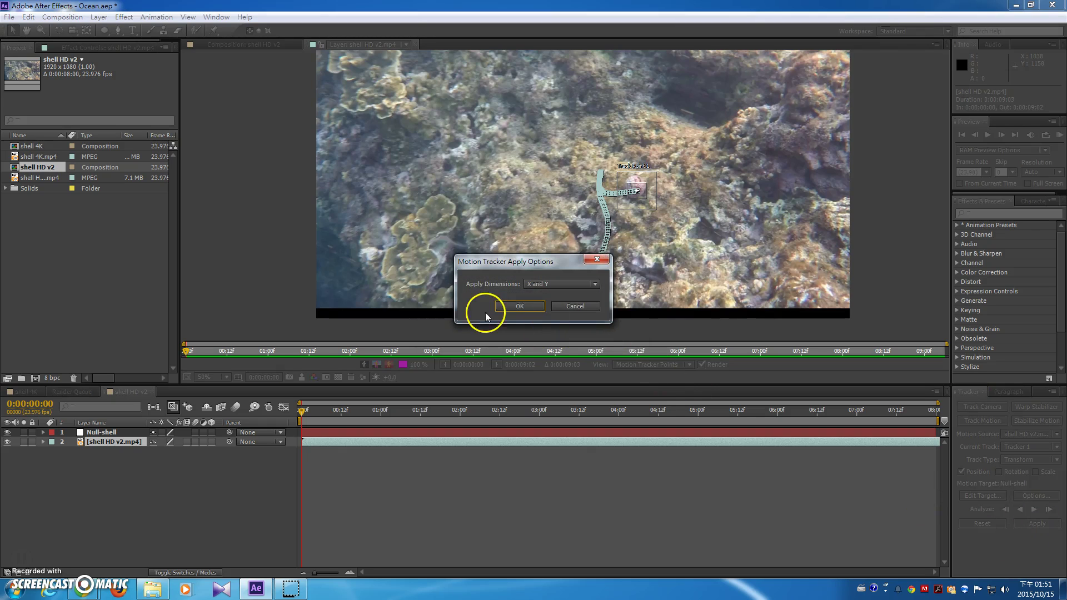
pyautogui.click(528, 307)
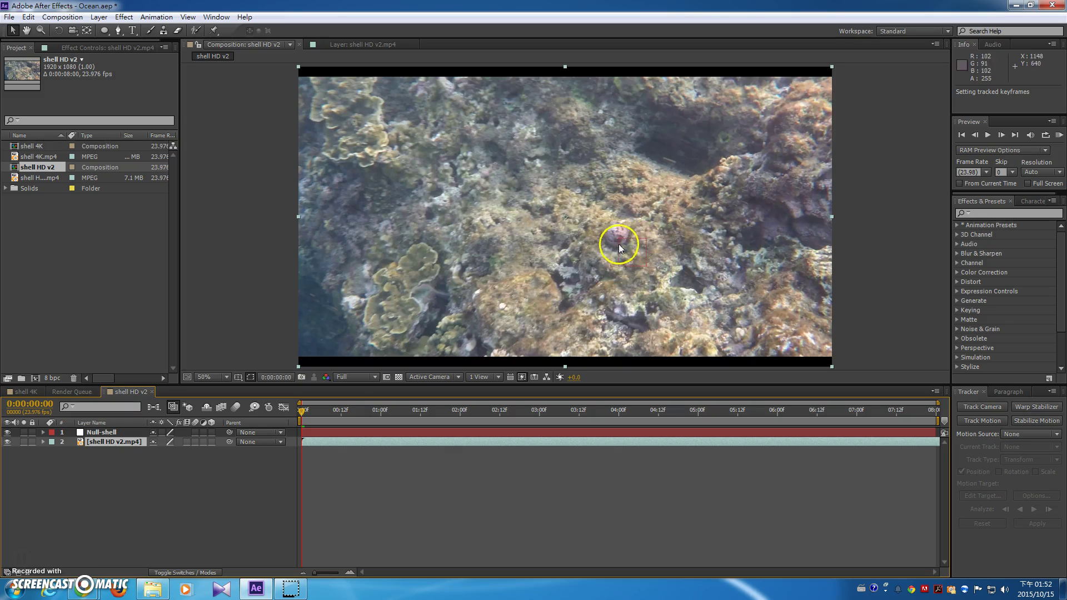
pyautogui.moveTo(303, 410); pyautogui.dragTo(290, 433)
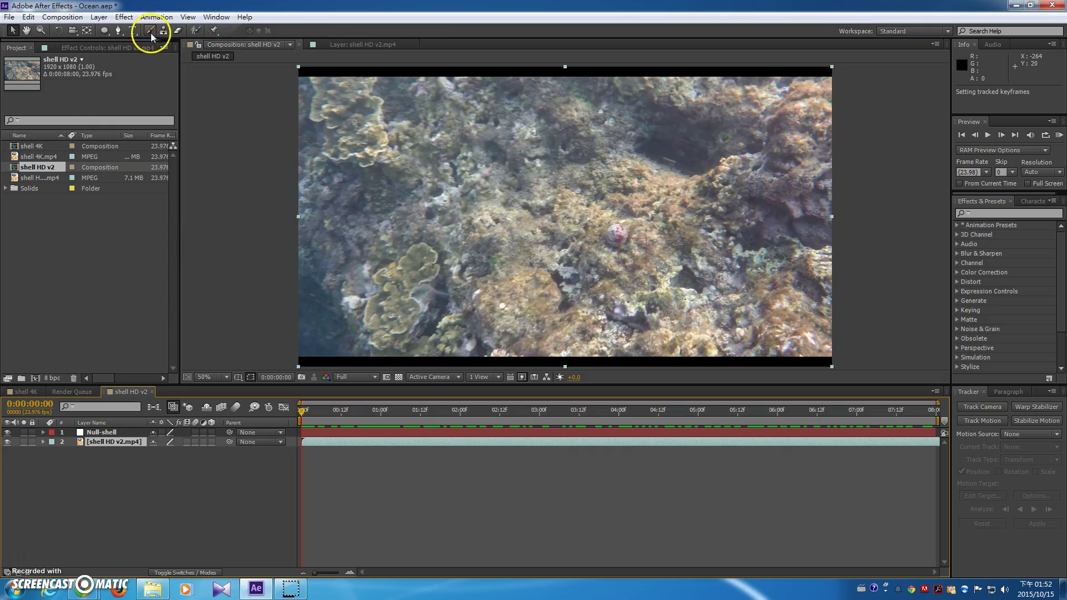
# - Add a text layer reading "寄居蟹" just above the pink shell
pyautogui.click(132, 30)
pyautogui.click(623, 209)
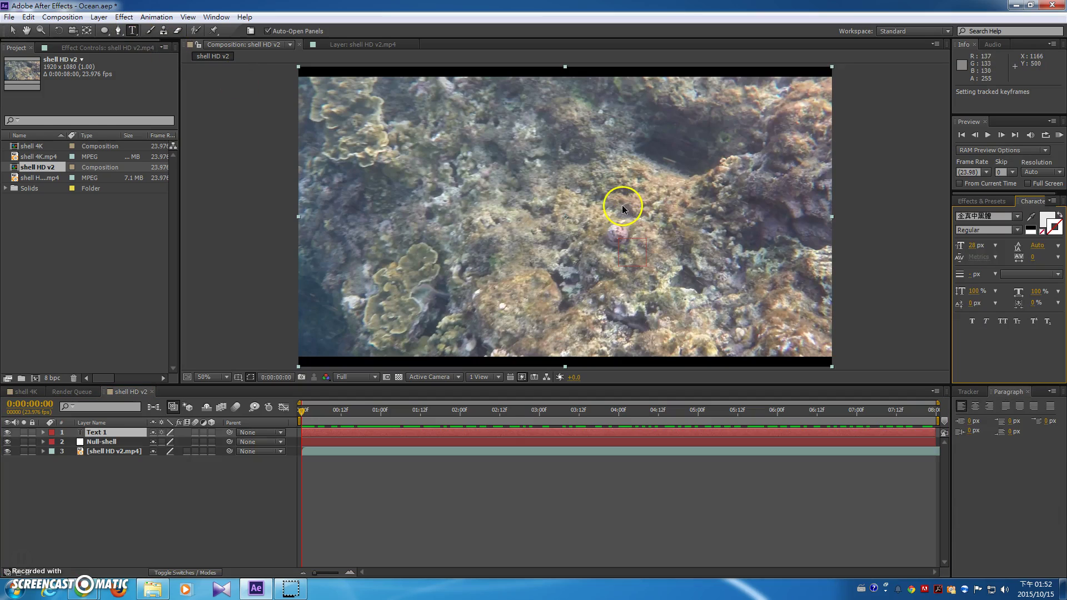
pyautogui.click(713, 172)
pyautogui.press('r')
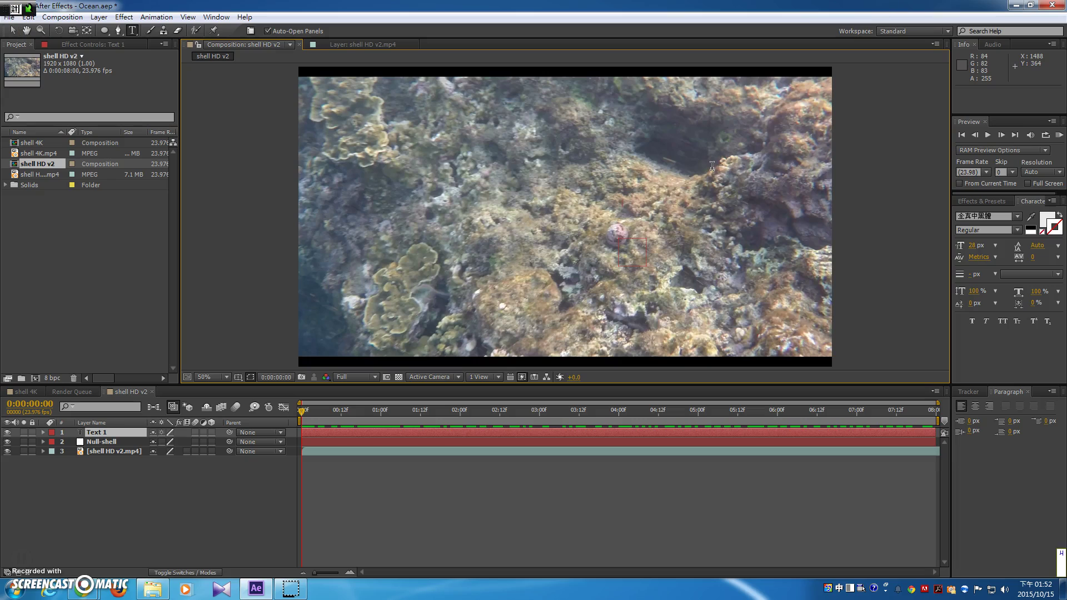
pyautogui.write('寄居蟹')
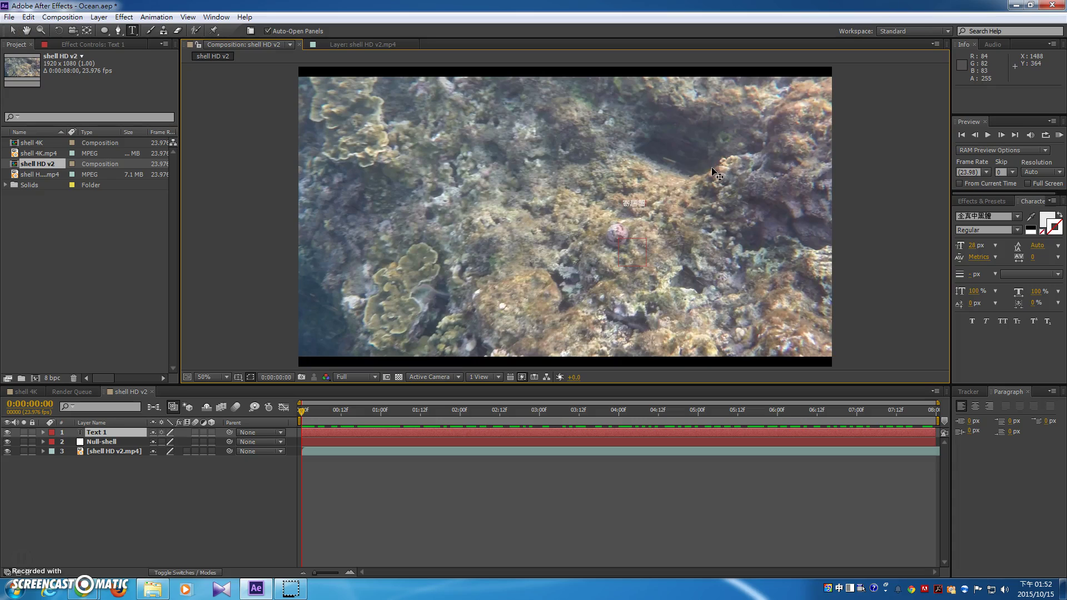
# - Set the 寄居蟹 text to the 全真海報體 font at 89 px and finish editing it
pyautogui.click(1016, 215)
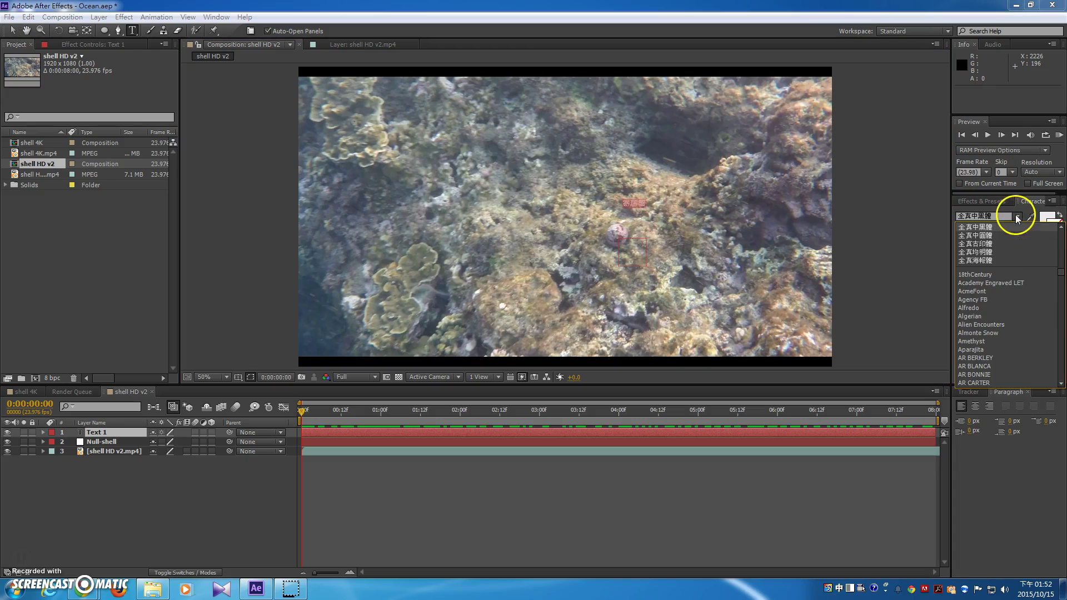
pyautogui.click(975, 260)
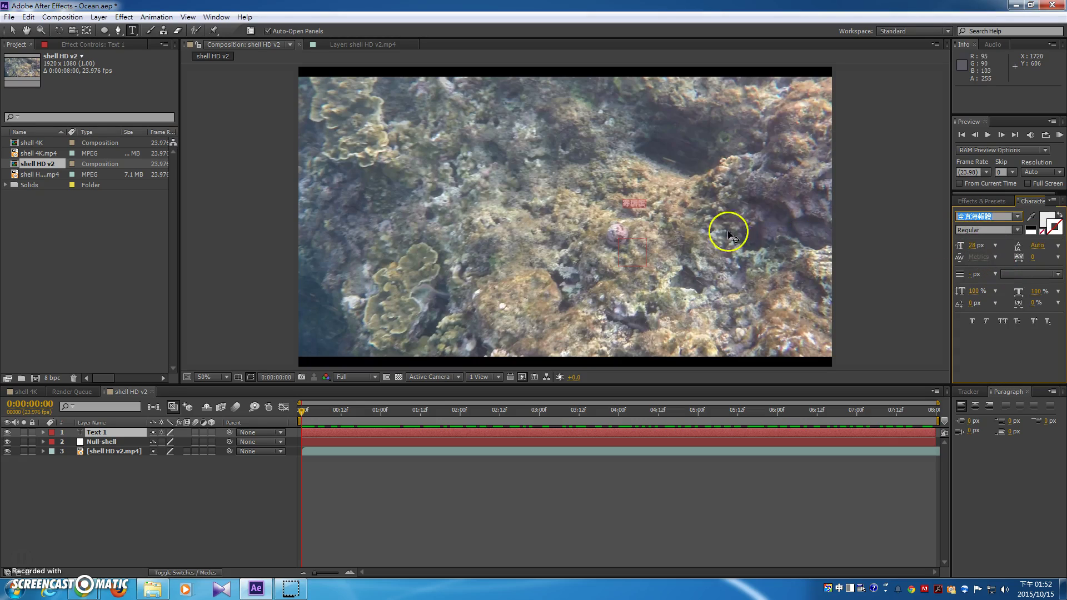
pyautogui.click(640, 218)
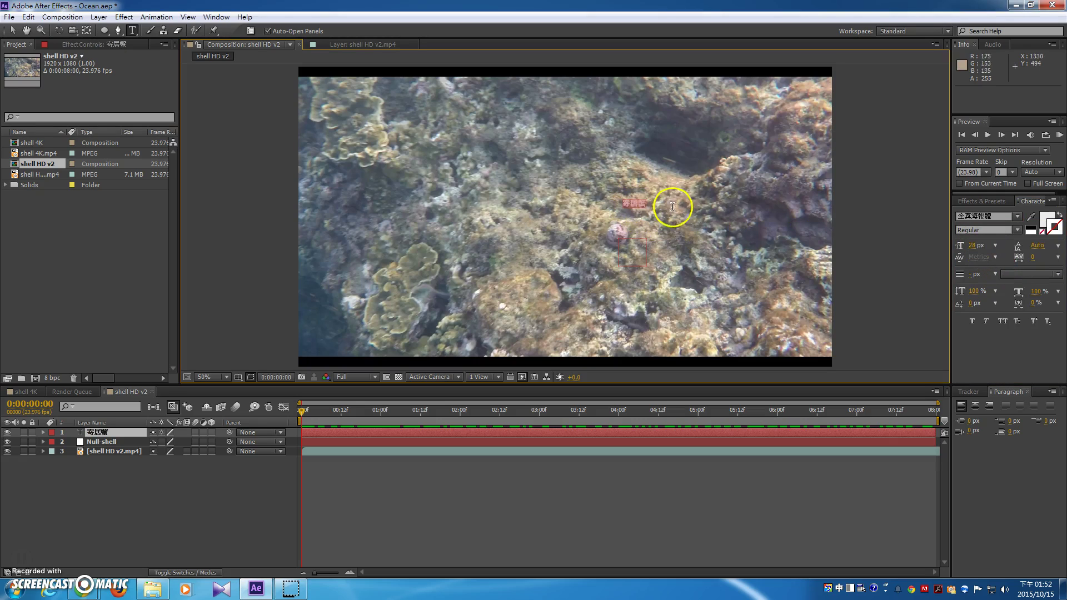
pyautogui.moveTo(973, 245); pyautogui.dragTo(1025, 243)
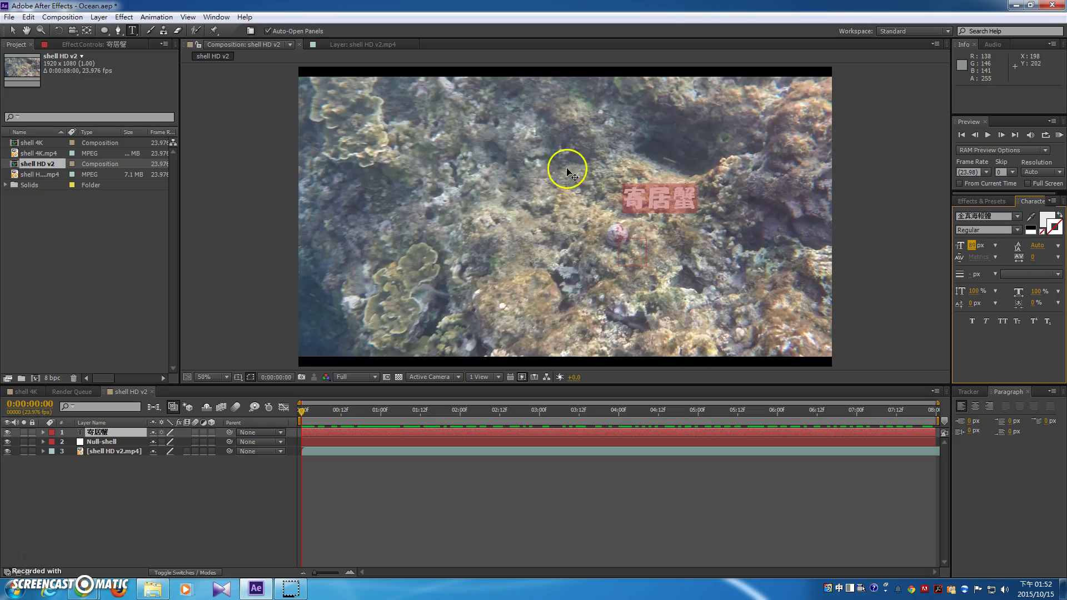
pyautogui.click(11, 33)
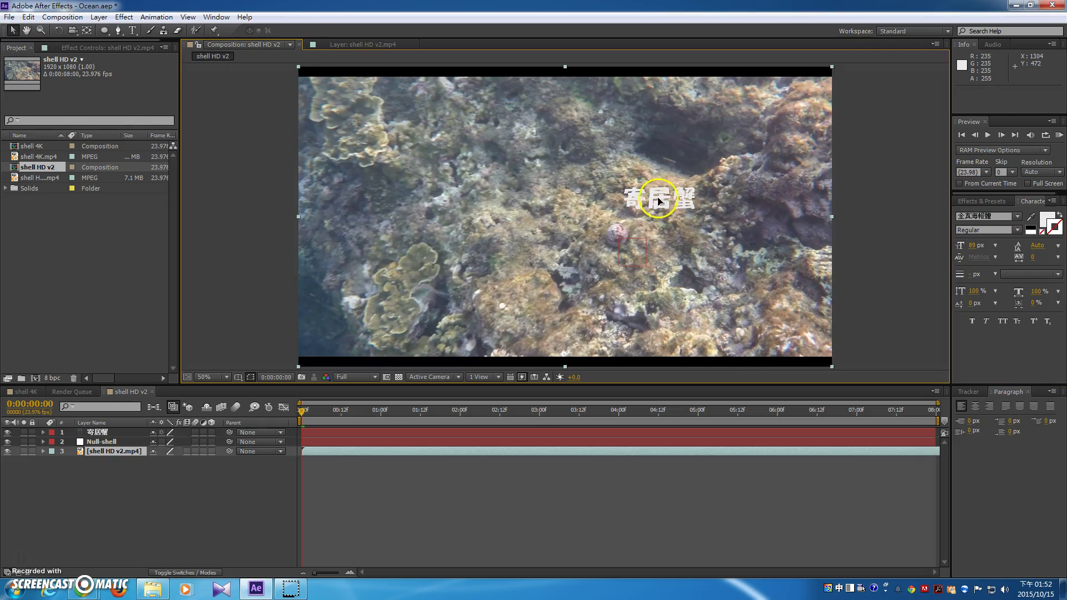
# - Try to move the 寄居蟹 text closer to the shell and undo the move
pyautogui.moveTo(661, 198); pyautogui.dragTo(642, 203)
pyautogui.hotkey('ctrl', 'z')
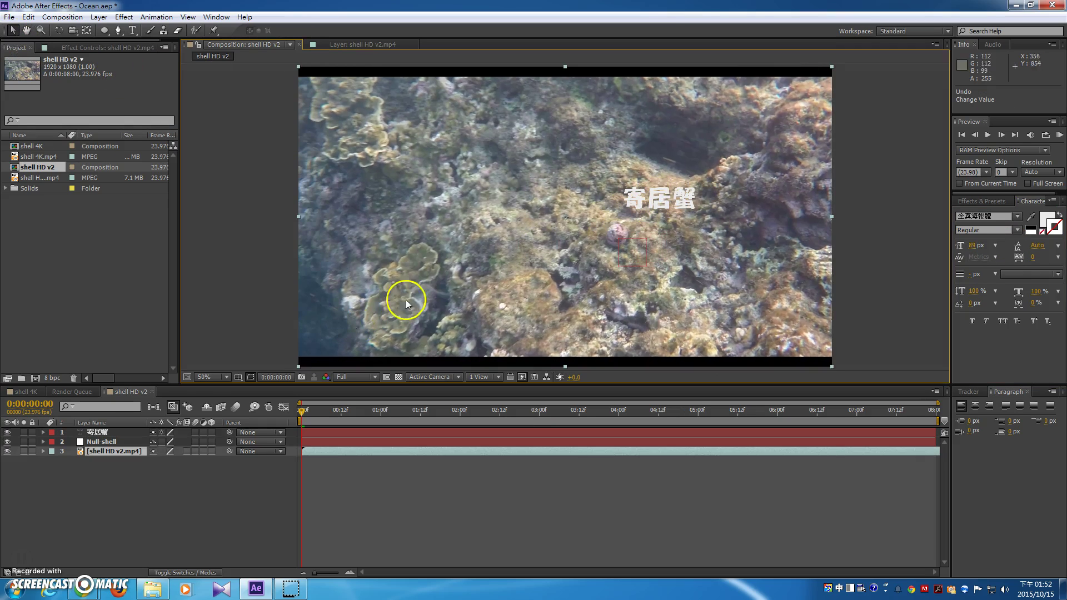
# - Move the 寄居蟹 text to about 1214, 438, above the shell, and add a black 2 px stroke
pyautogui.click(96, 433)
pyautogui.moveTo(633, 204); pyautogui.dragTo(658, 185)
pyautogui.click(1055, 231)
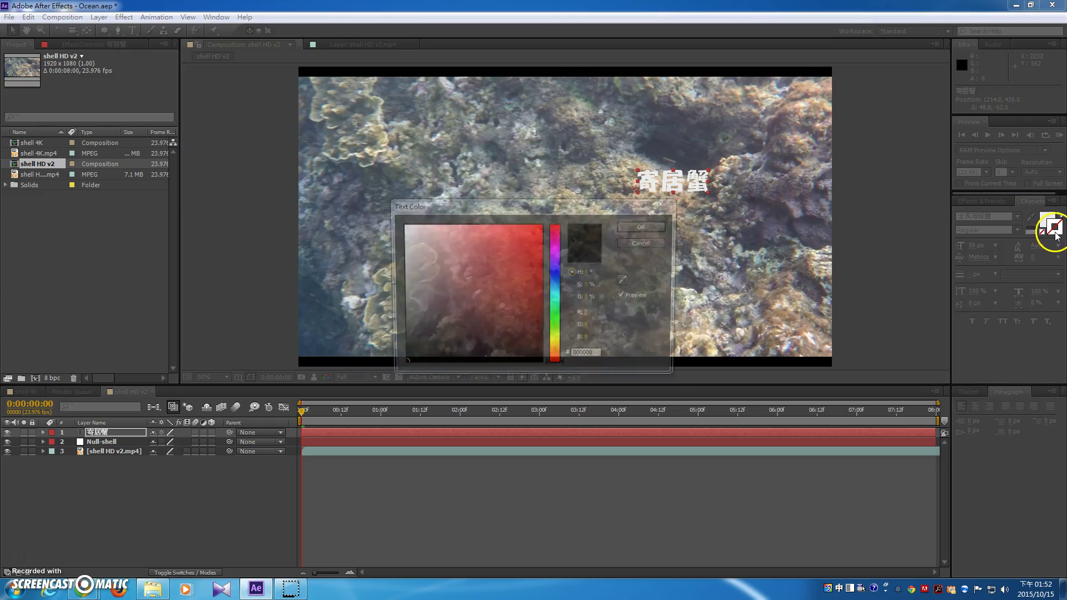
pyautogui.click(645, 226)
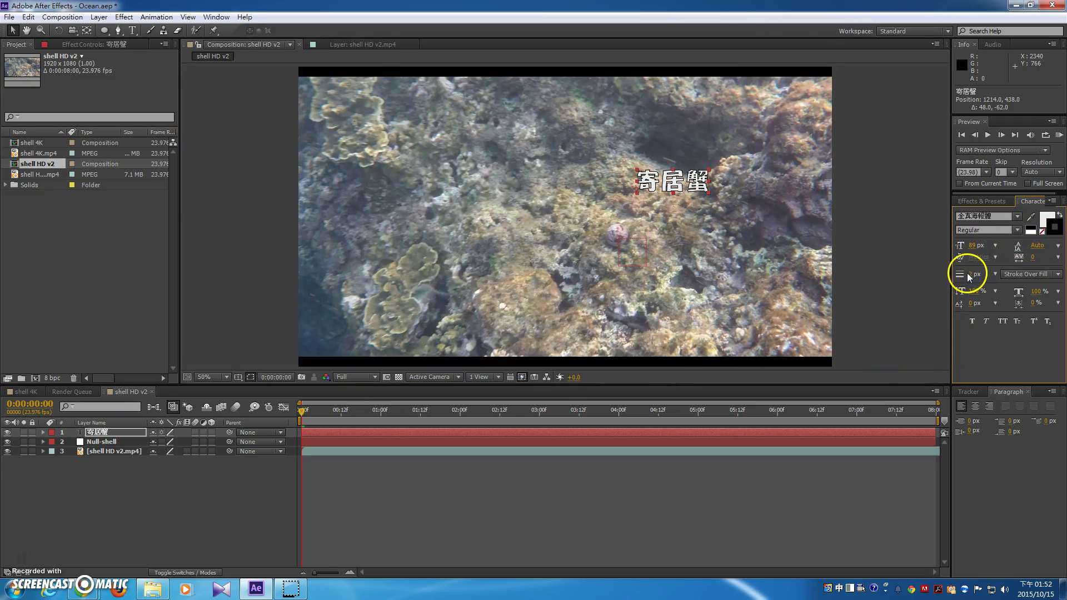
pyautogui.moveTo(968, 273); pyautogui.dragTo(972, 274)
# - Change the 寄居蟹 text's stroke color to crimson red (BE0326) and deselect the layer
pyautogui.click(1054, 232)
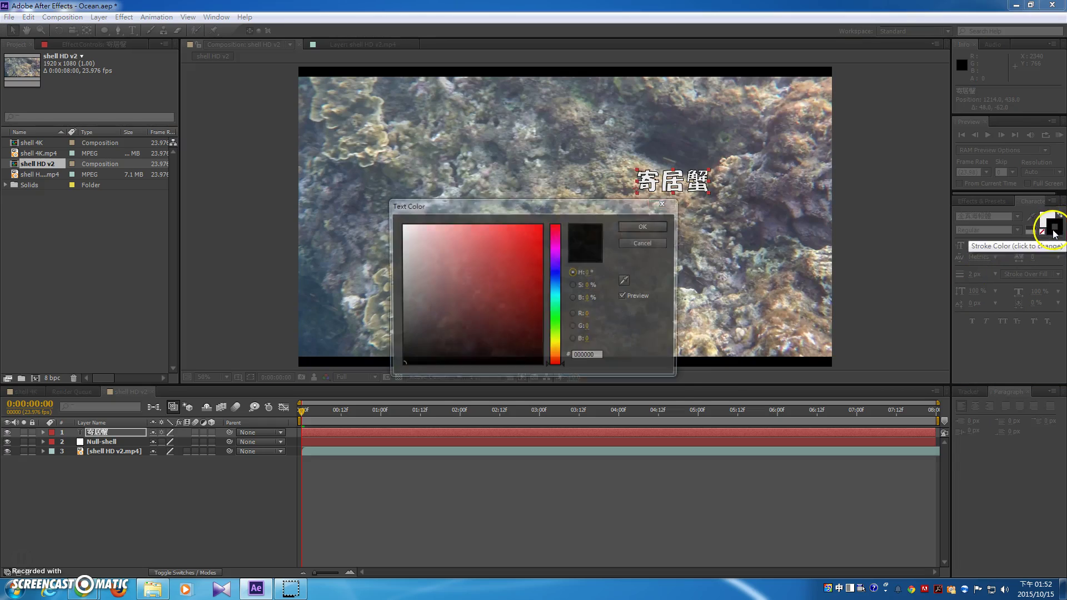
pyautogui.click(554, 271)
pyautogui.click(540, 260)
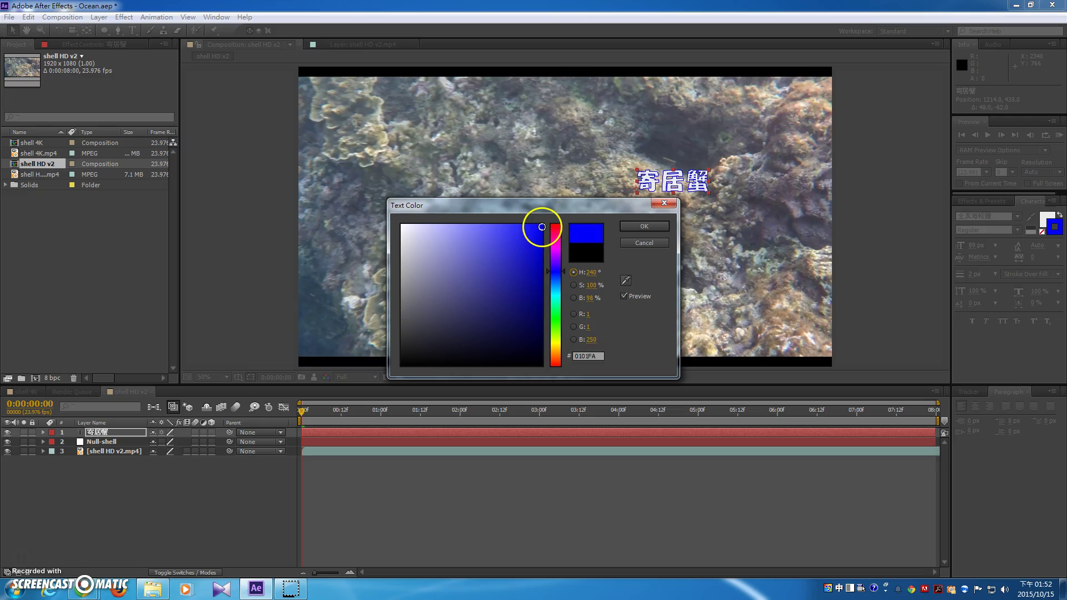
pyautogui.click(557, 232)
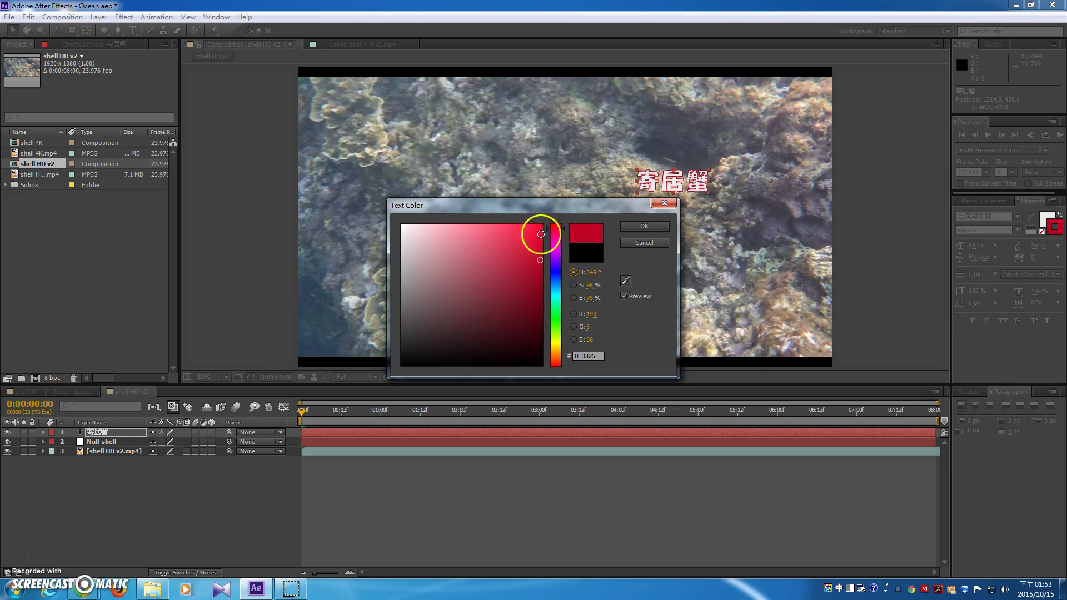
pyautogui.click(642, 227)
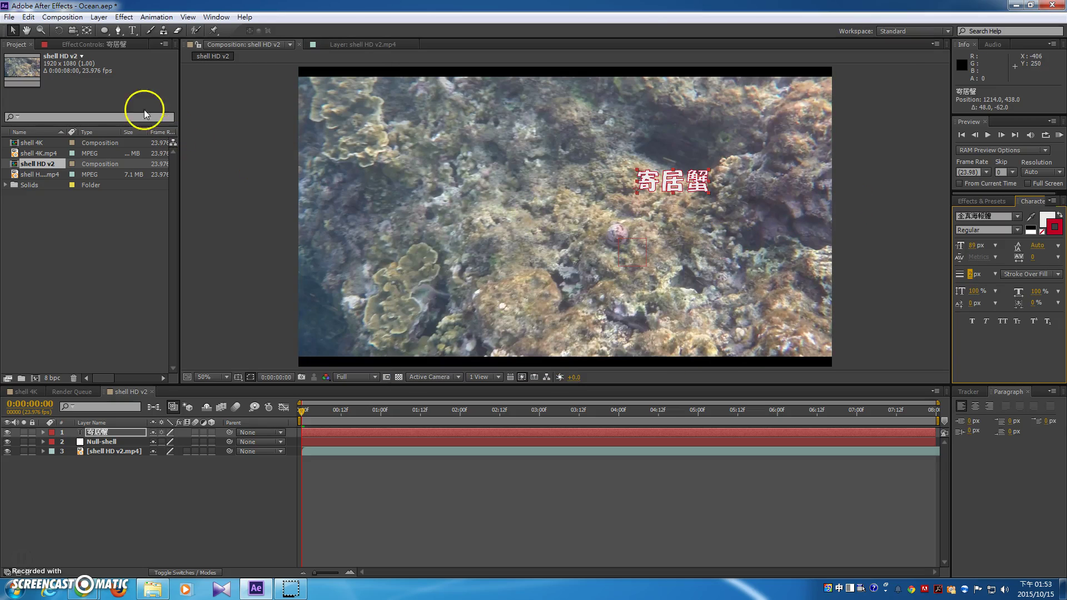
pyautogui.click(9, 31)
pyautogui.click(257, 221)
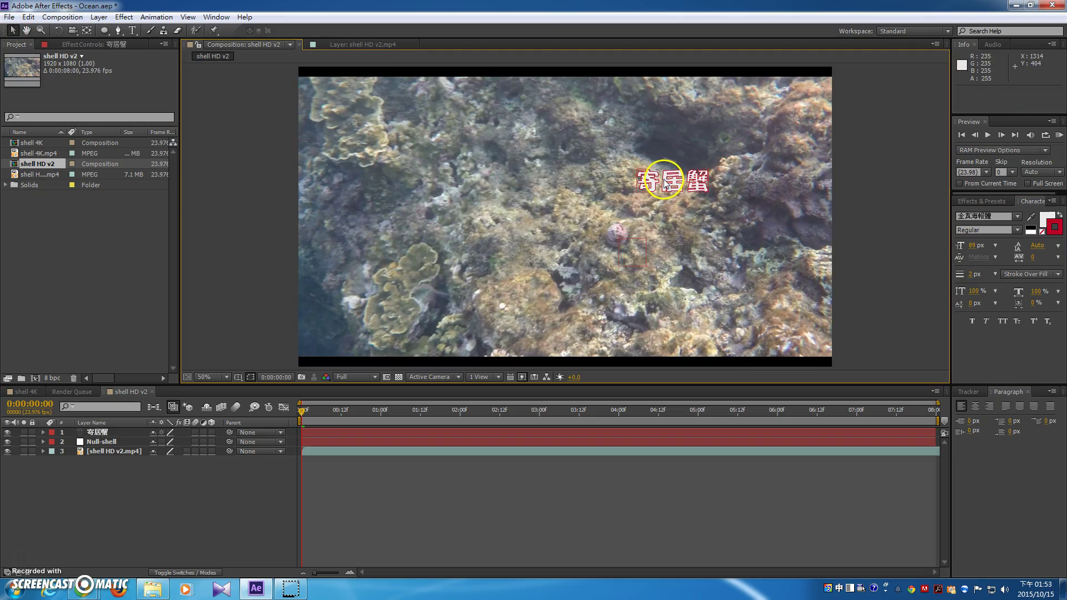
# - Move the 寄居蟹 text right beside the shell, at about 1190, 586, and parent its layer to Null-shell
pyautogui.moveTo(661, 184); pyautogui.dragTo(657, 225)
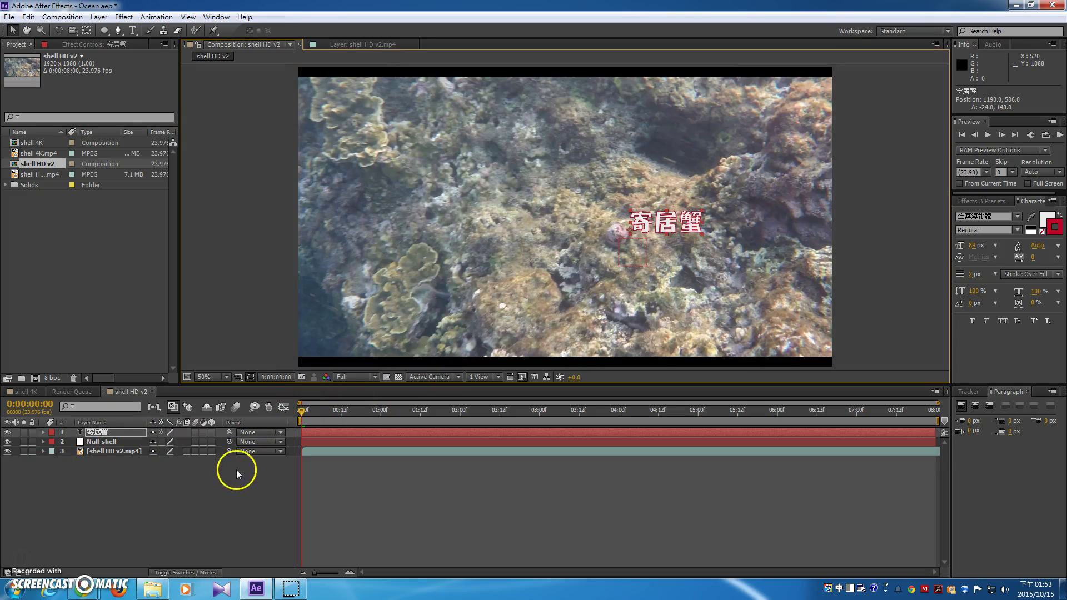
pyautogui.click(258, 433)
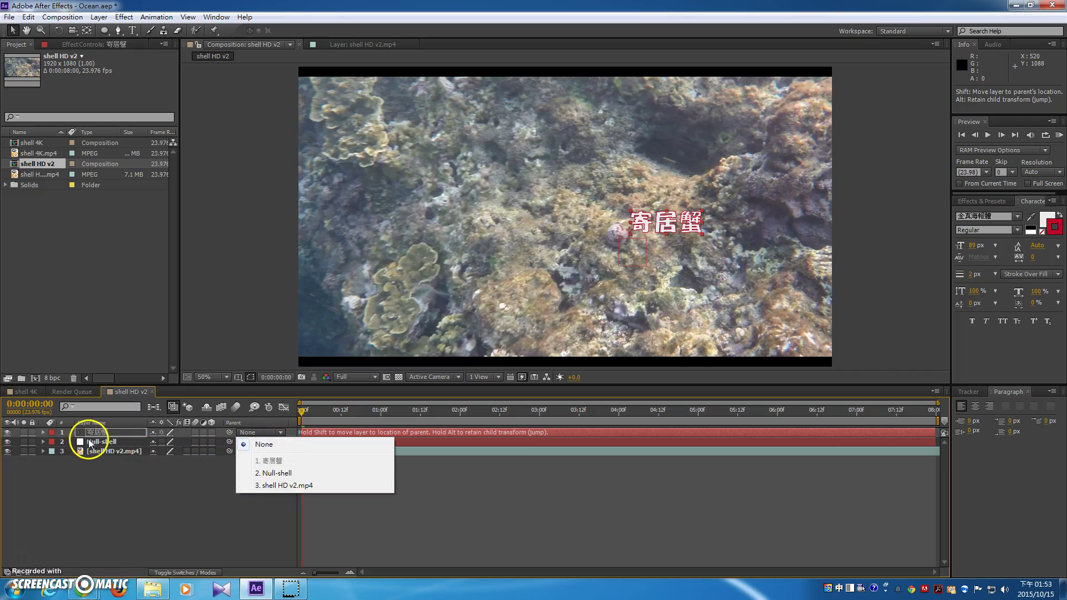
pyautogui.click(269, 475)
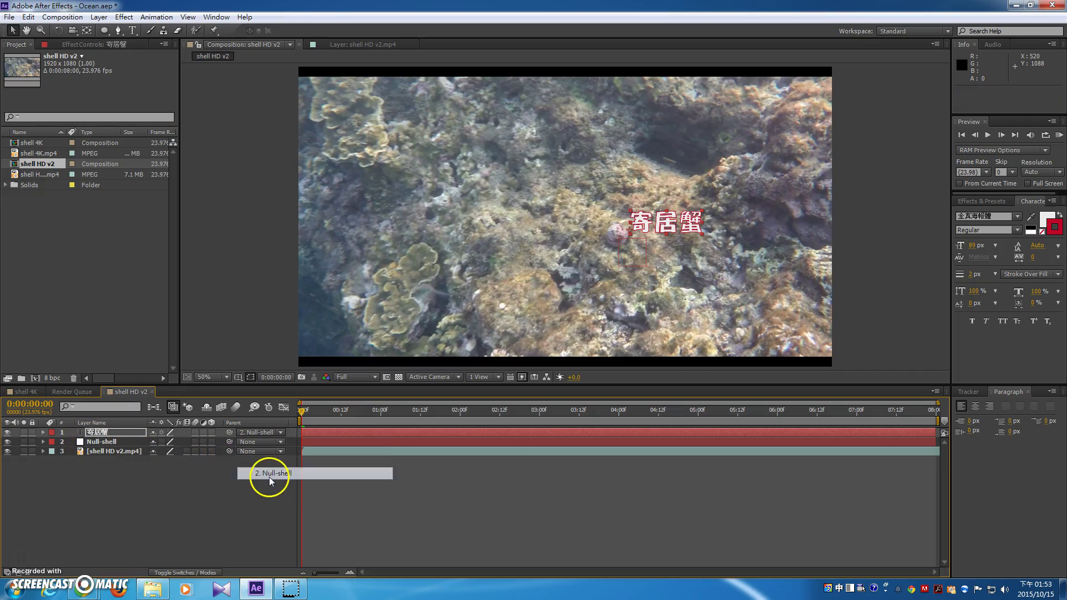
# - Expand Null-shell's Transform properties to inspect its Position keyframes and scrub through the composition to check how the label follows the shell
pyautogui.click(43, 442)
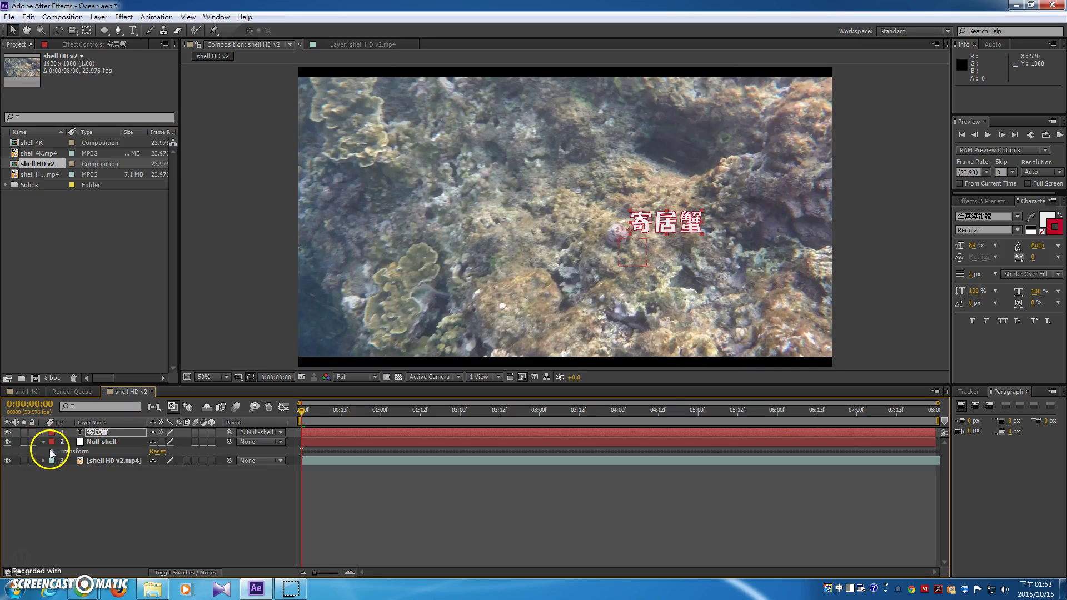
pyautogui.click(52, 452)
pyautogui.click(53, 452)
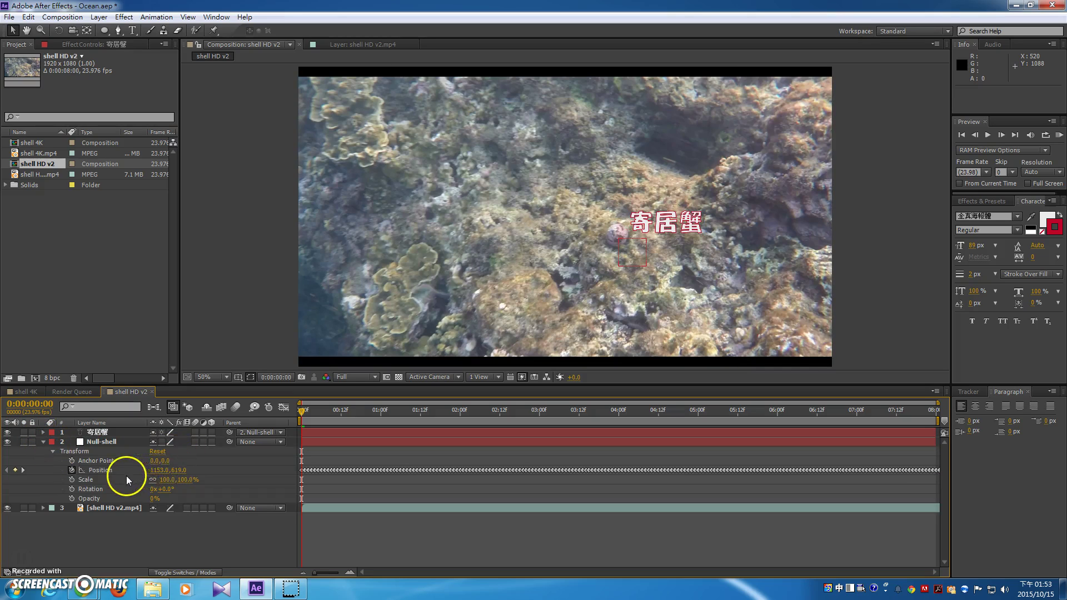
pyautogui.moveTo(302, 410); pyautogui.dragTo(845, 425)
pyautogui.moveTo(592, 426); pyautogui.dragTo(274, 409)
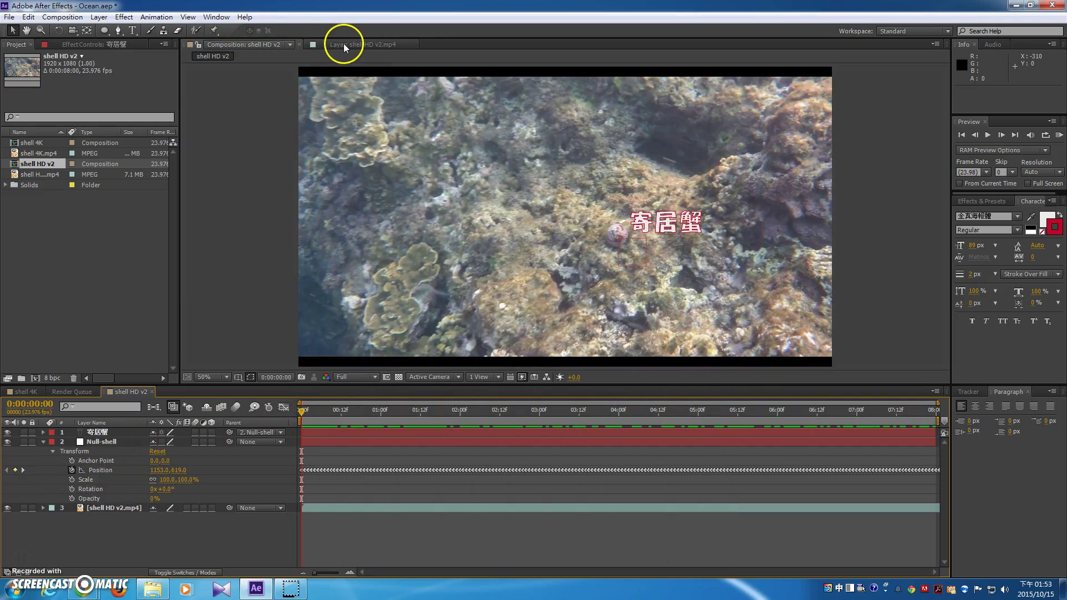
# - Review the motion track path and the tracker settings of the shell HD v2.mp4 layer
pyautogui.click(345, 45)
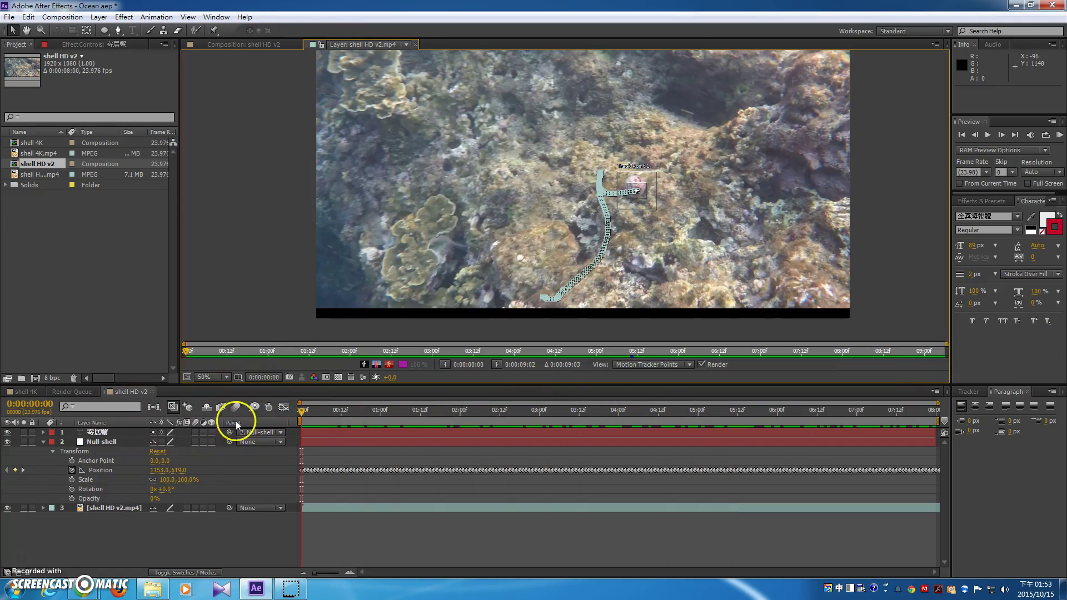
pyautogui.click(117, 508)
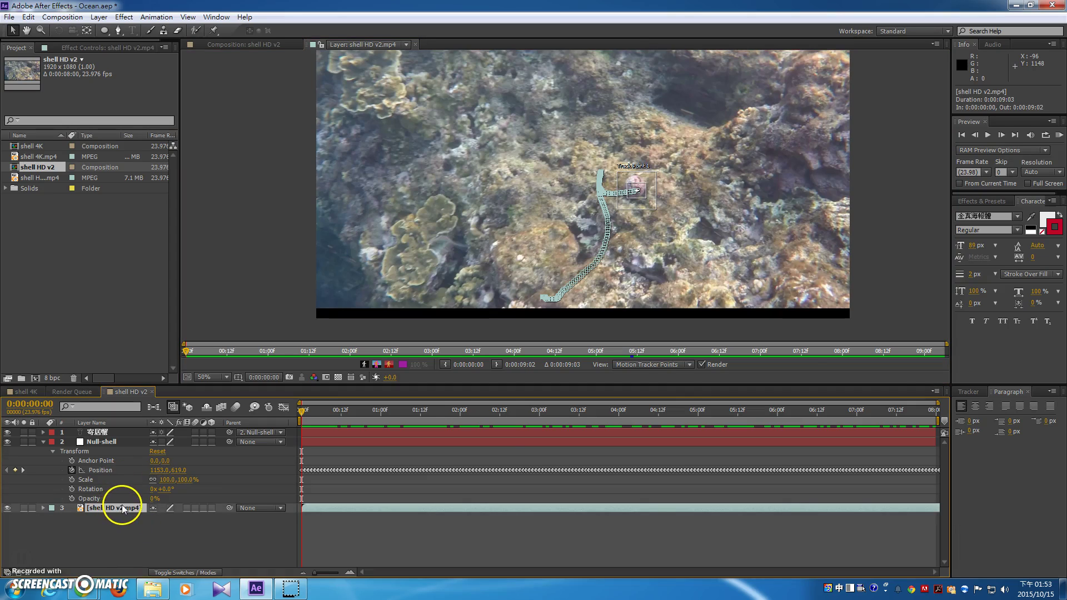
pyautogui.click(972, 393)
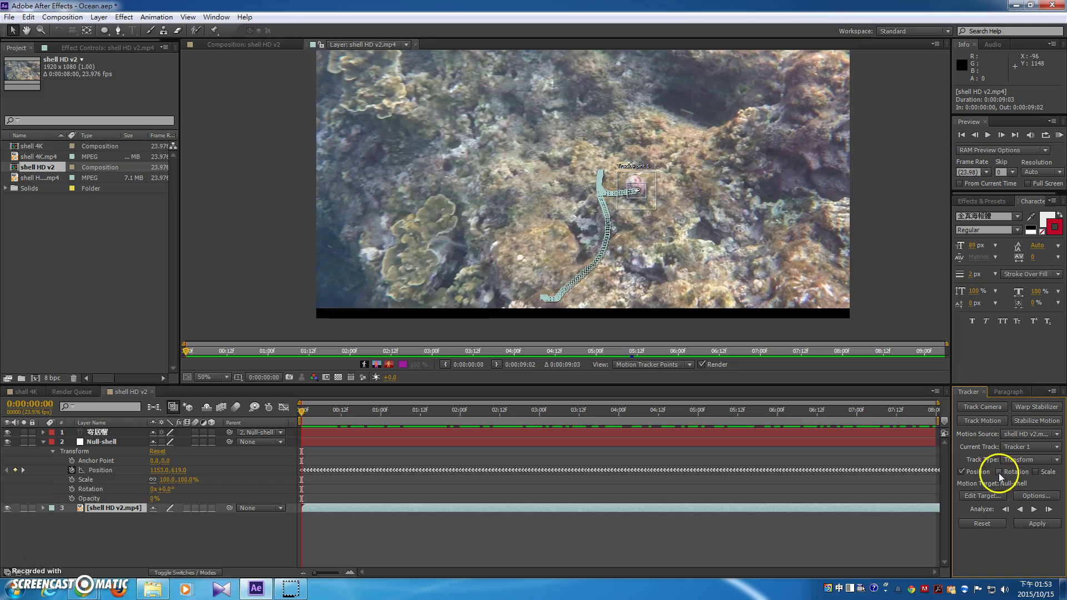
# - Return to the shell HD v2 composition view and scrub the timeline back to the first frame
pyautogui.click(275, 48)
pyautogui.moveTo(282, 412)
pyautogui.mouseDown()
pyautogui.moveTo(881, 411)
pyautogui.moveTo(297, 410)
pyautogui.moveTo(669, 405)
pyautogui.moveTo(949, 418)
pyautogui.moveTo(268, 409)
pyautogui.mouseUp()
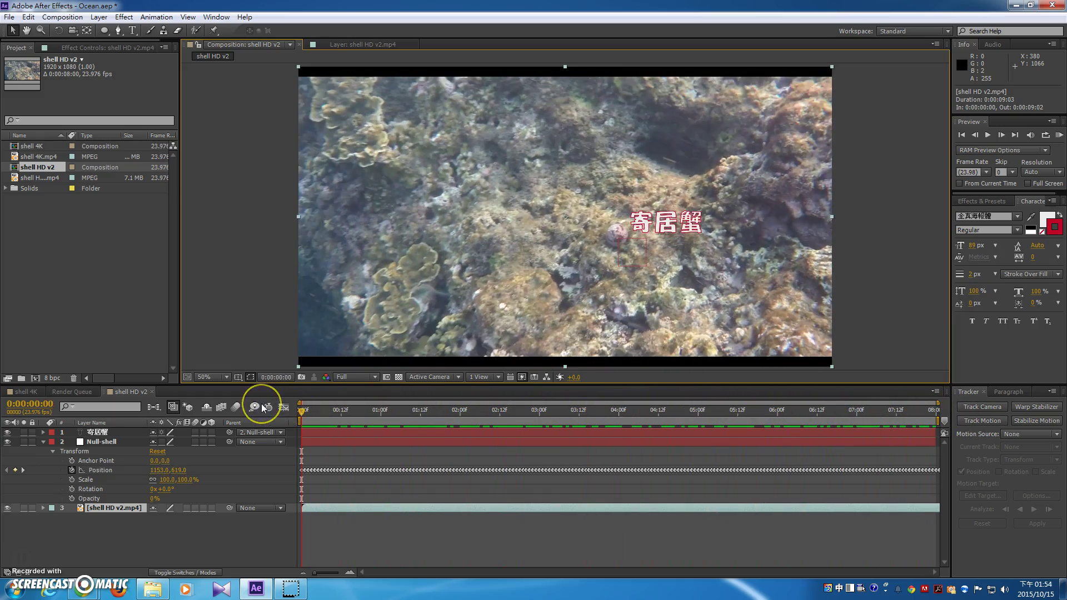
pyautogui.click(254, 407)
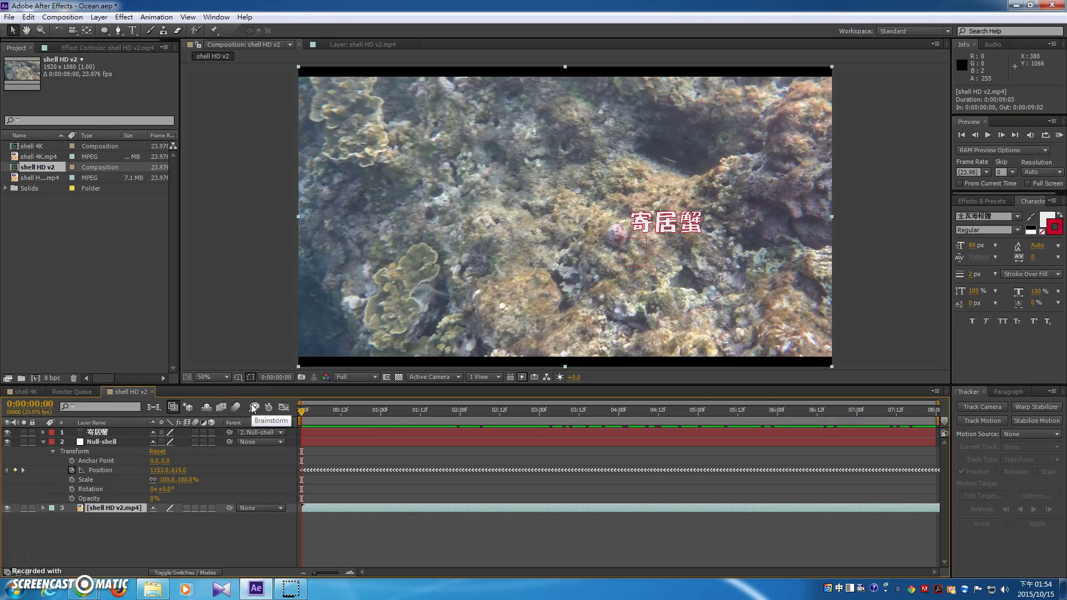